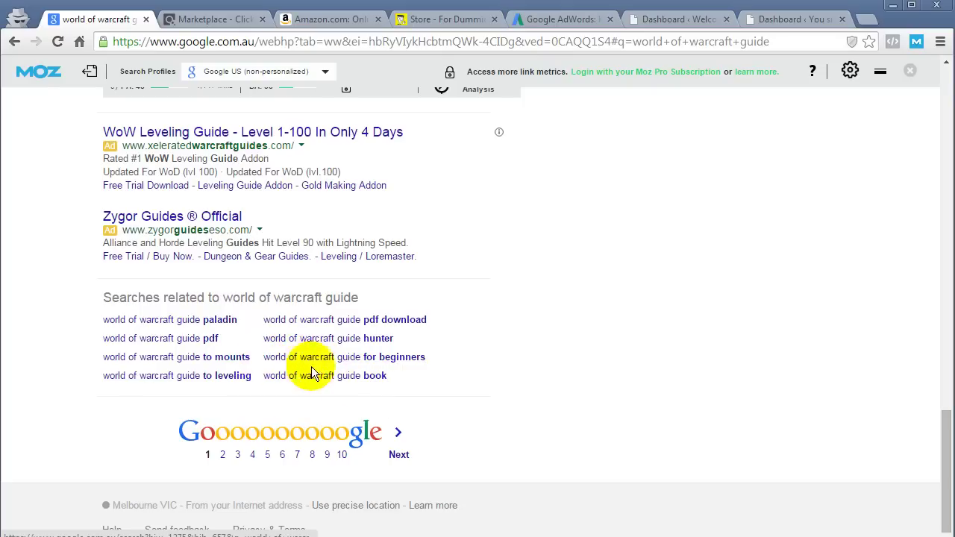
{"action": "left_click_drag", "start_coordinate": [435, 356], "coordinate": [468, 356]}
{"action": "left_click", "coordinate": [467, 356]}
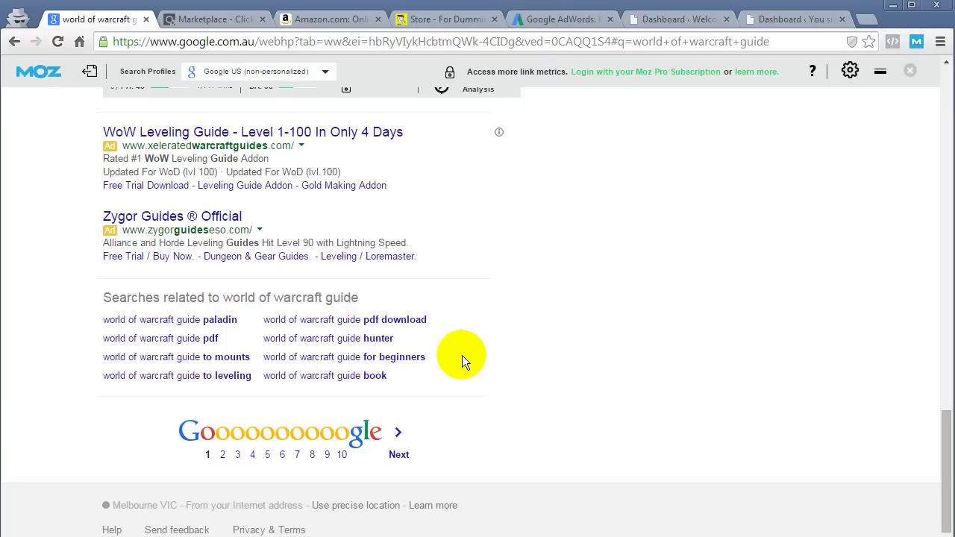
{"action": "left_click_drag", "start_coordinate": [406, 357], "coordinate": [384, 356]}
{"action": "left_click", "coordinate": [379, 363]}
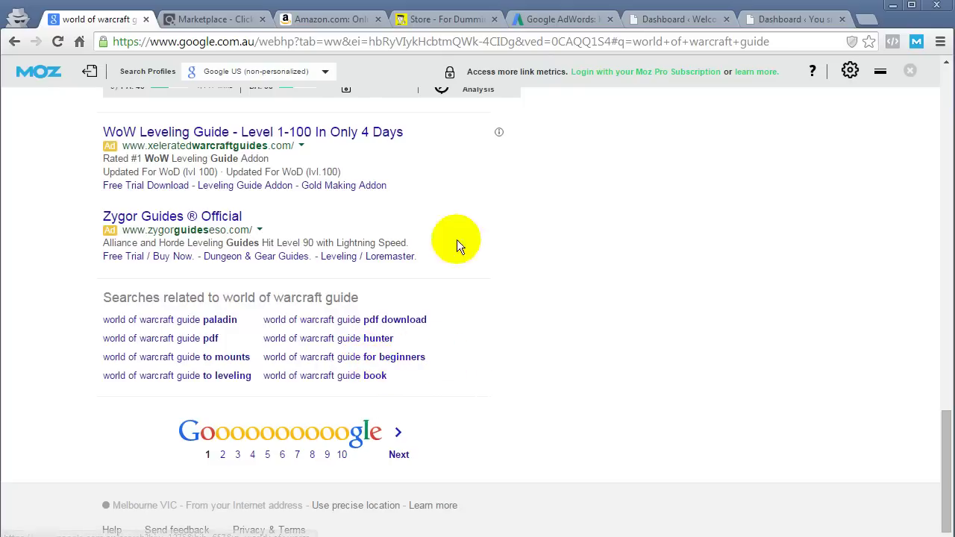
{"action": "left_click", "coordinate": [558, 25]}
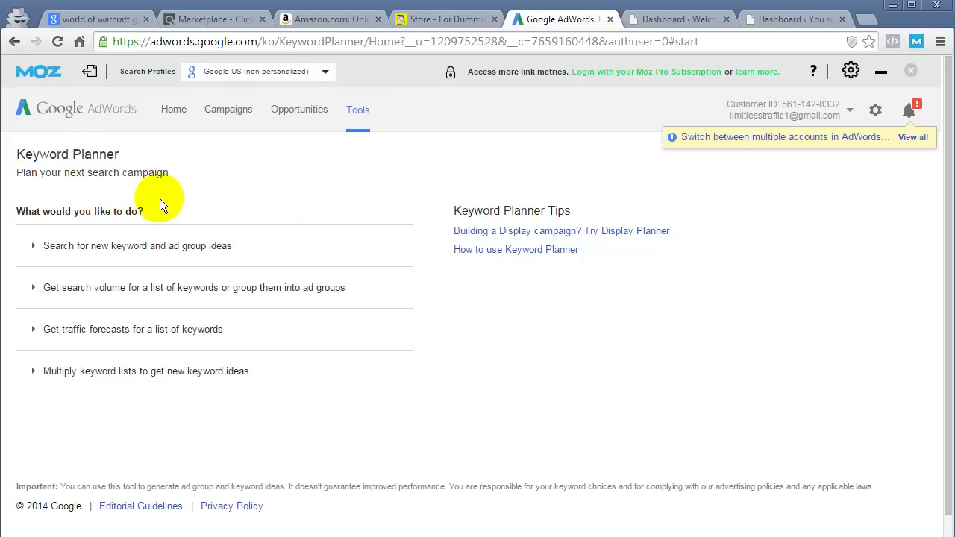
{"action": "left_click", "coordinate": [91, 19]}
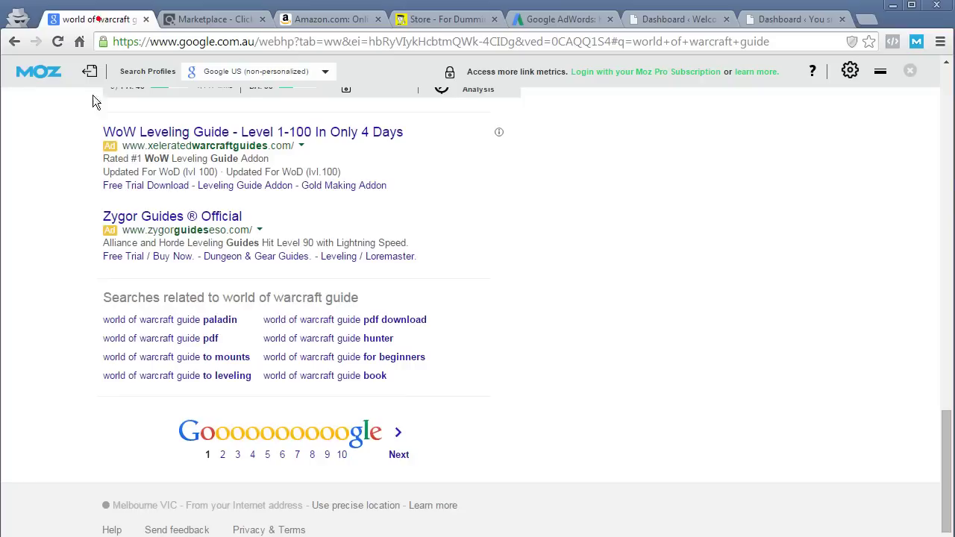
{"action": "scroll", "coordinate": [217, 188], "scroll_direction": "up", "scroll_amount": 10}
{"action": "scroll", "coordinate": [218, 189], "scroll_direction": "down", "scroll_amount": 10}
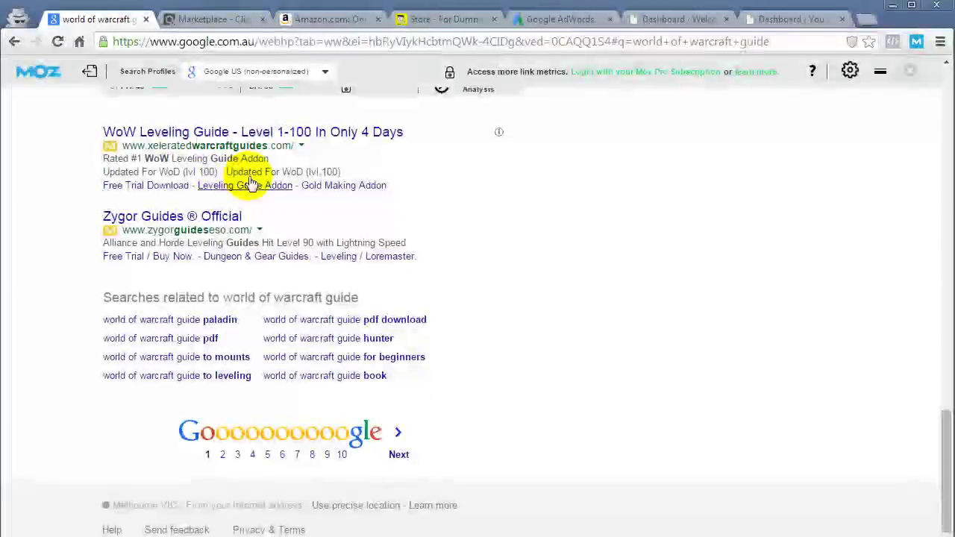
Step: Switch to Google AdWords Keyword Planner and open the product or service entry for new keyword and ad group ideas
{"action": "left_click", "coordinate": [559, 19]}
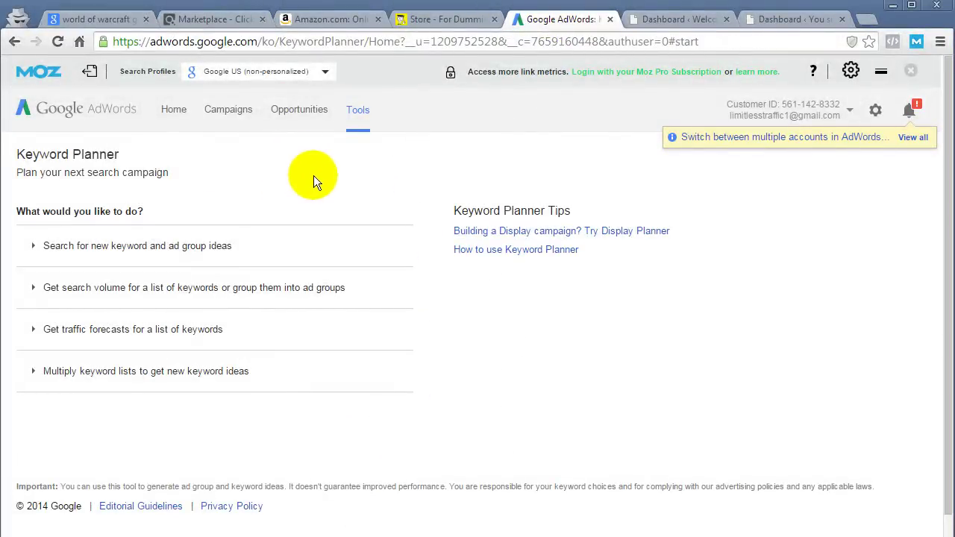
{"action": "left_click", "coordinate": [205, 247]}
{"action": "left_click", "coordinate": [162, 308]}
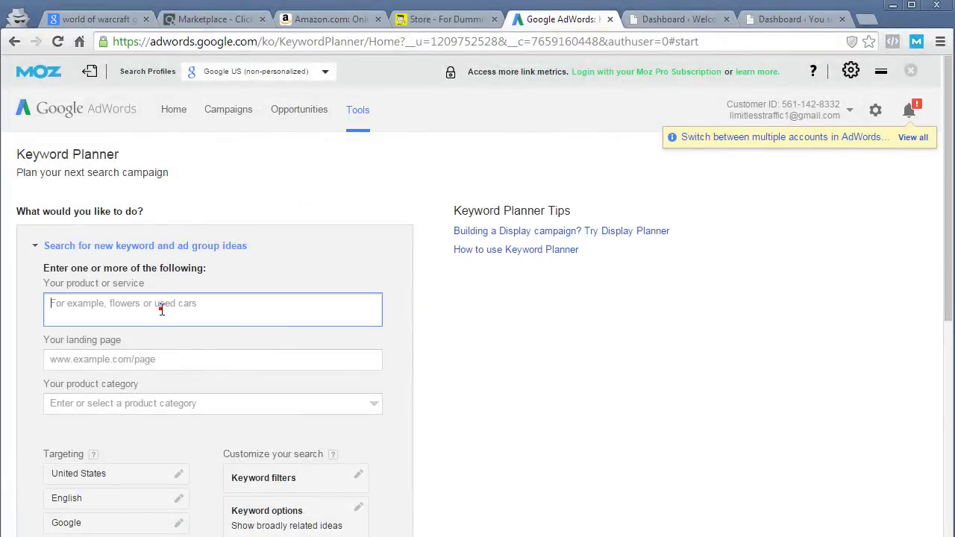
Step: Copy the related search phrase "world of warcraft guide for beginners" from the Google results page
{"action": "left_click", "coordinate": [106, 17]}
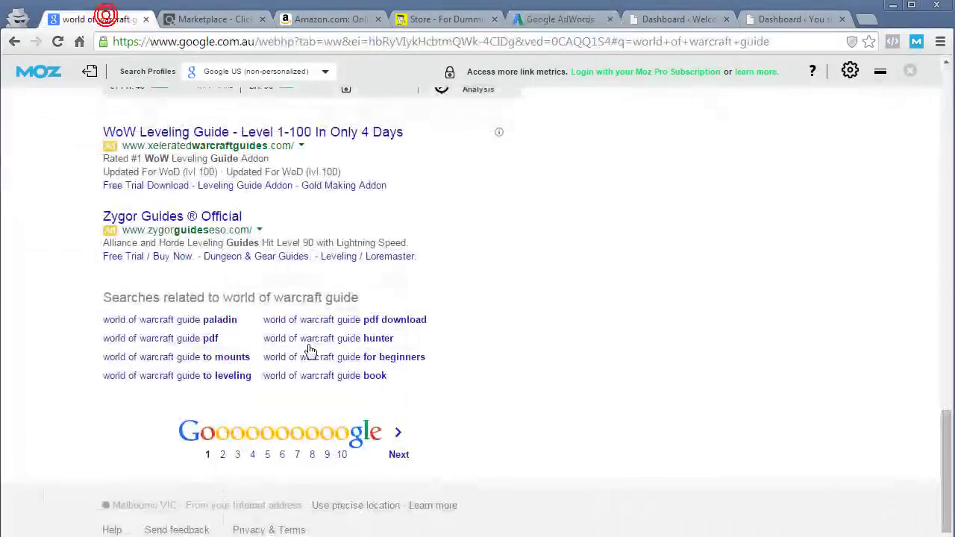
{"action": "left_click_drag", "start_coordinate": [428, 357], "coordinate": [266, 365]}
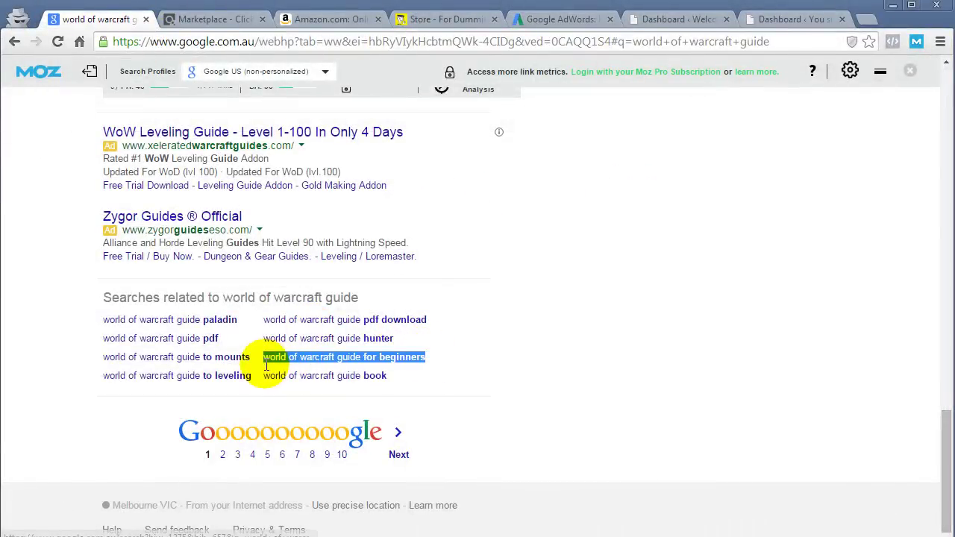
{"action": "right_click", "coordinate": [393, 358]}
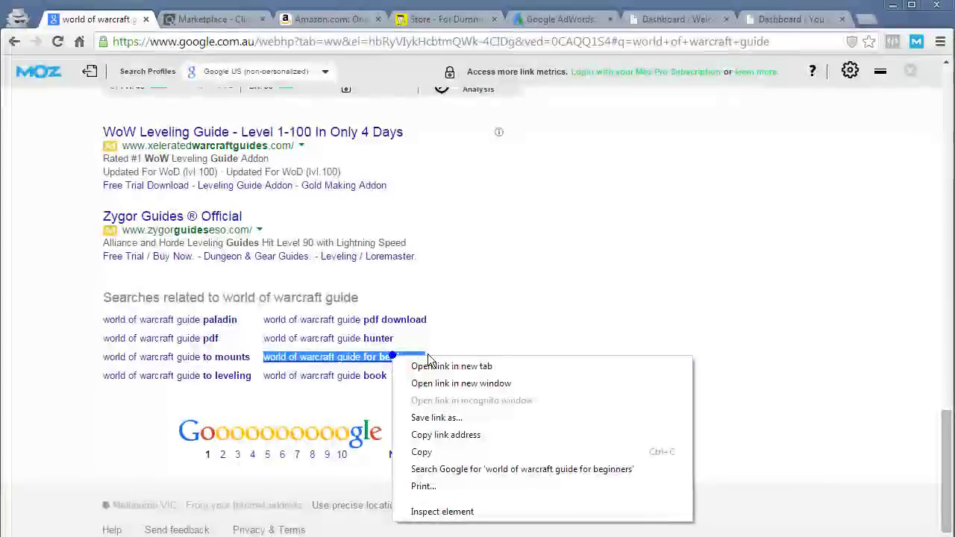
{"action": "left_click", "coordinate": [421, 452]}
Step: Paste "world of warcraft guide for beginners" as the product or service in Keyword Planner
{"action": "left_click", "coordinate": [560, 19]}
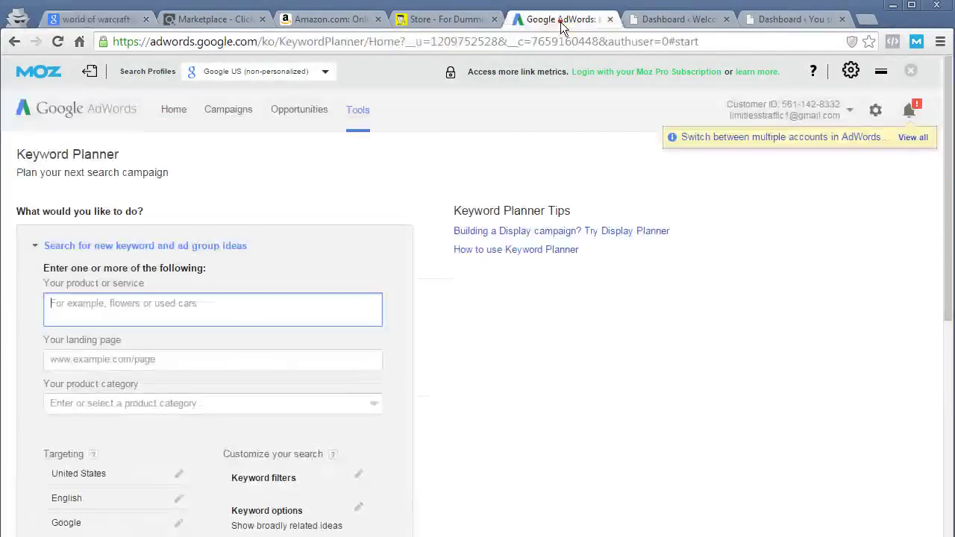
{"action": "right_click", "coordinate": [205, 308]}
{"action": "left_click", "coordinate": [263, 399]}
{"action": "left_click", "coordinate": [490, 402]}
{"action": "scroll", "coordinate": [297, 335], "scroll_direction": "down", "scroll_amount": 1}
{"action": "scroll", "coordinate": [269, 261], "scroll_direction": "down", "scroll_amount": 2}
{"action": "scroll", "coordinate": [202, 231], "scroll_direction": "up", "scroll_amount": 2}
{"action": "left_click", "coordinate": [203, 238]}
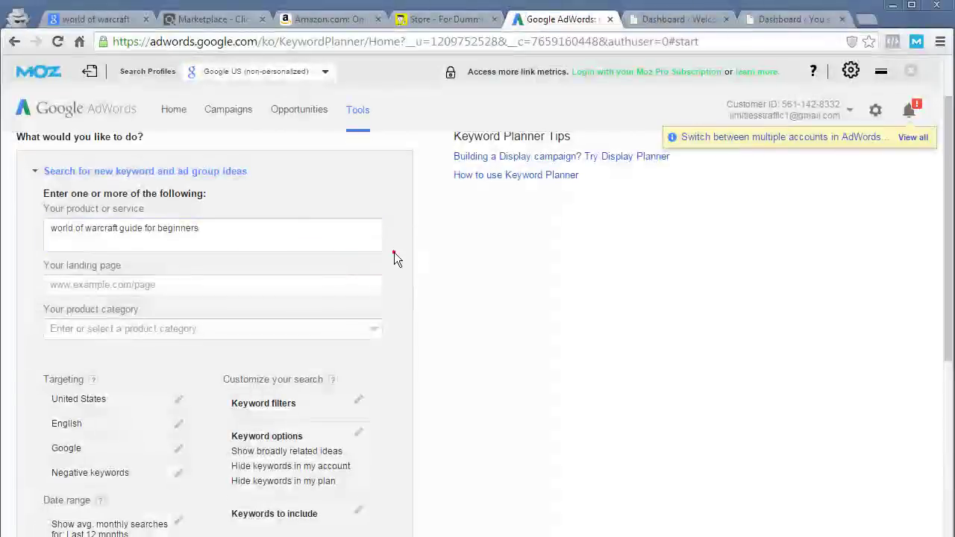
{"action": "left_click", "coordinate": [394, 251]}
Step: Get ideas for the entered phrase with United States targeting and show the keyword ideas instead of the ad group ideas
{"action": "scroll", "coordinate": [394, 251], "scroll_direction": "down", "scroll_amount": 2}
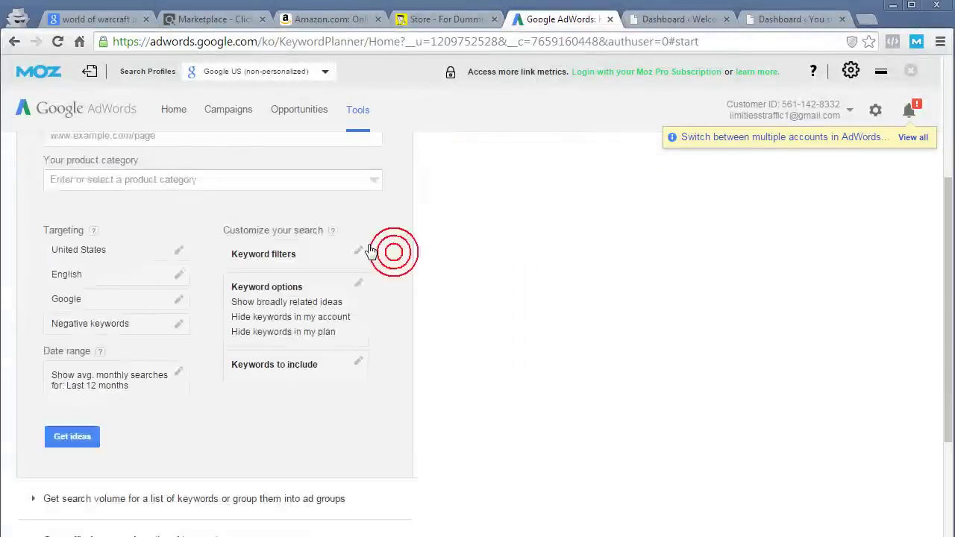
{"action": "left_click", "coordinate": [177, 256]}
{"action": "left_click", "coordinate": [483, 334]}
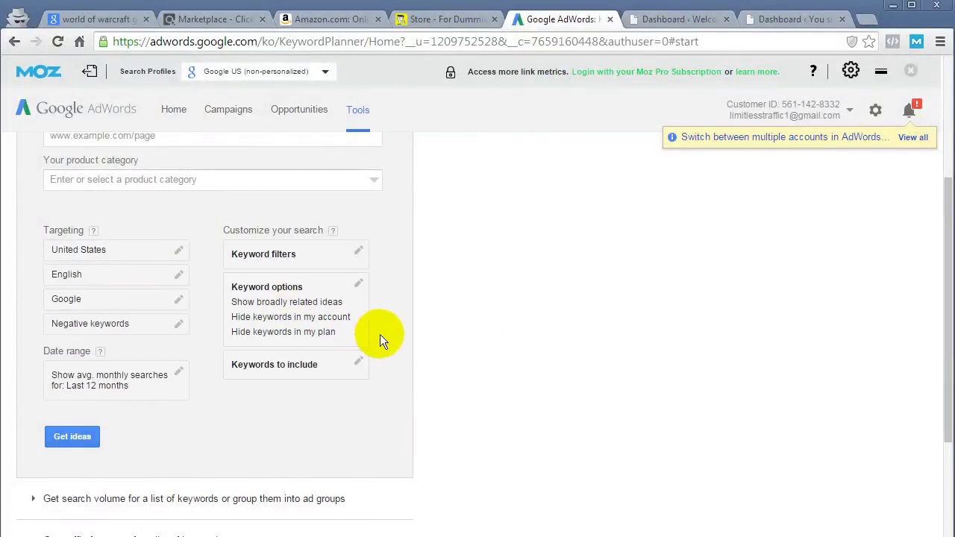
{"action": "left_click", "coordinate": [59, 439]}
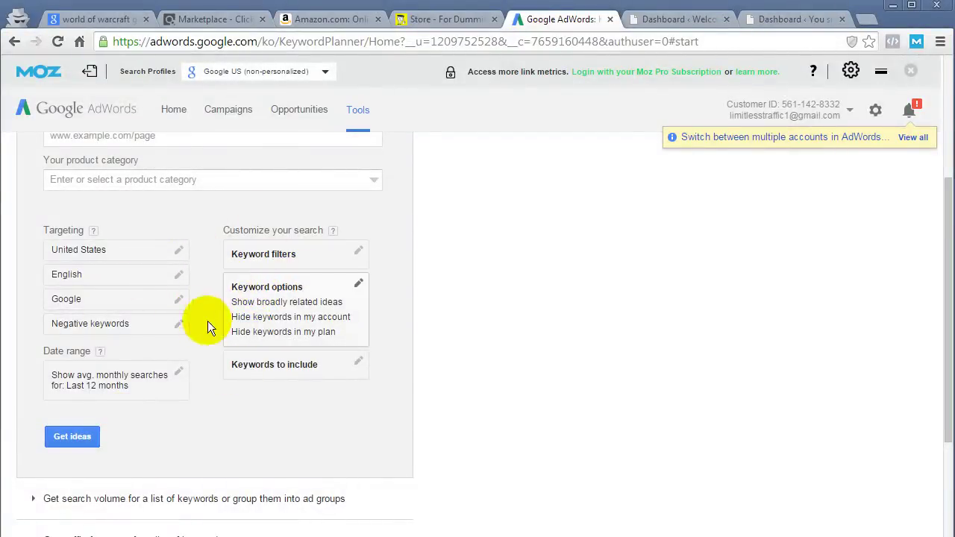
{"action": "left_click", "coordinate": [75, 439]}
{"action": "left_click", "coordinate": [76, 439]}
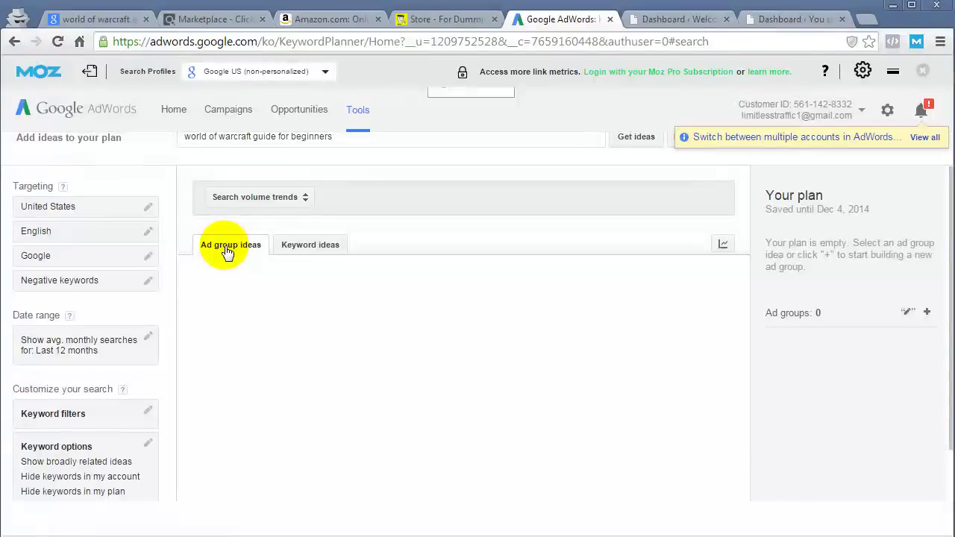
{"action": "left_click", "coordinate": [319, 253]}
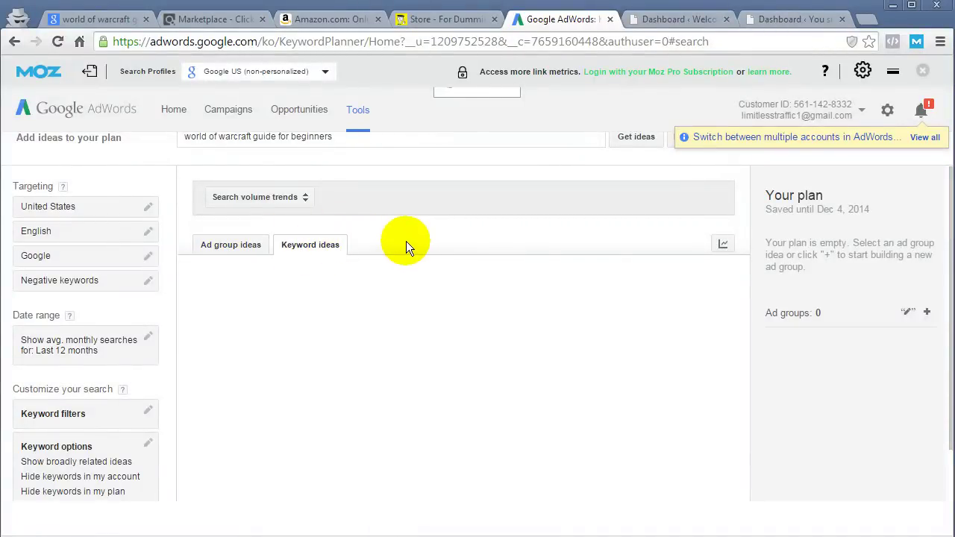
{"action": "scroll", "coordinate": [415, 290], "scroll_direction": "down", "scroll_amount": 1}
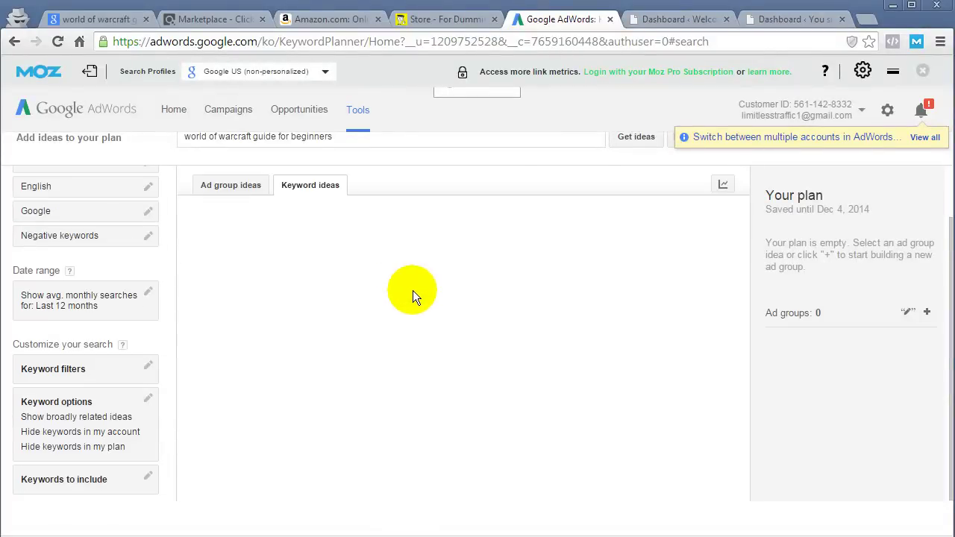
{"action": "scroll", "coordinate": [412, 290], "scroll_direction": "up", "scroll_amount": 1}
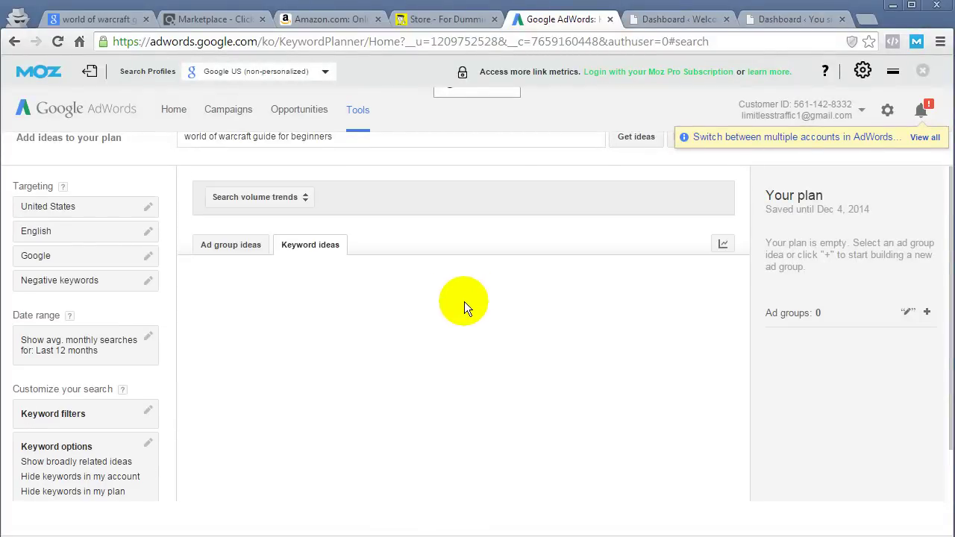
{"action": "scroll", "coordinate": [461, 305], "scroll_direction": "down", "scroll_amount": 1}
{"action": "scroll", "coordinate": [458, 306], "scroll_direction": "up", "scroll_amount": 1}
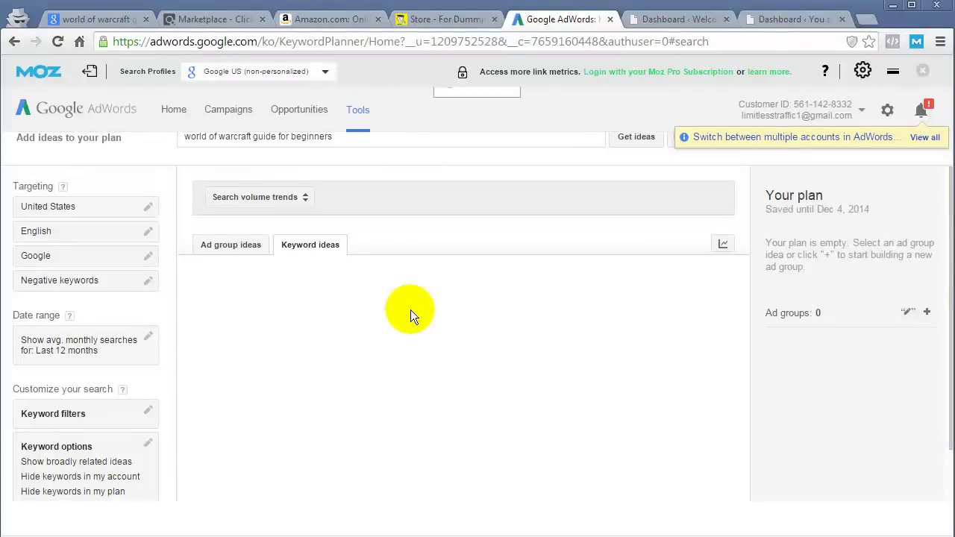
{"action": "left_click", "coordinate": [420, 138]}
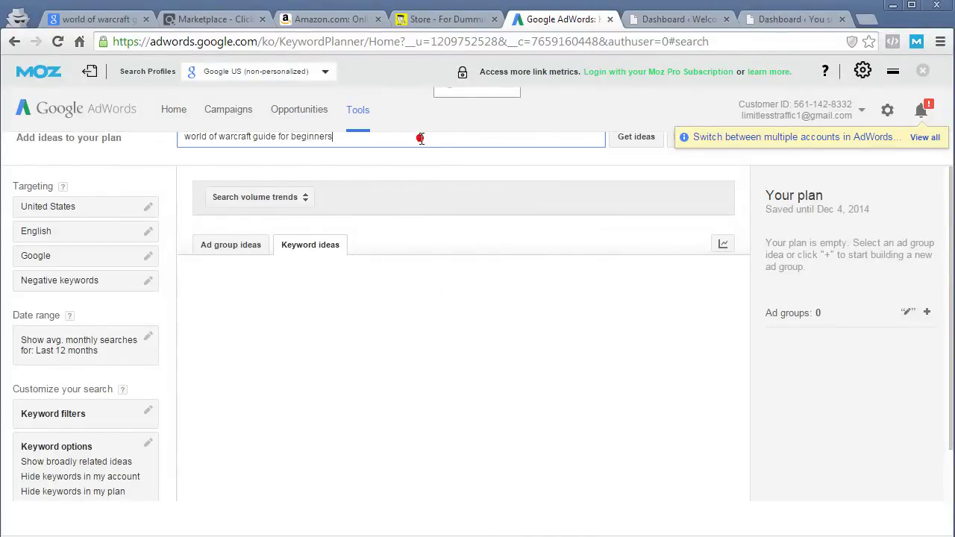
{"action": "scroll", "coordinate": [415, 257], "scroll_direction": "down", "scroll_amount": 1}
{"action": "scroll", "coordinate": [416, 259], "scroll_direction": "up", "scroll_amount": 1}
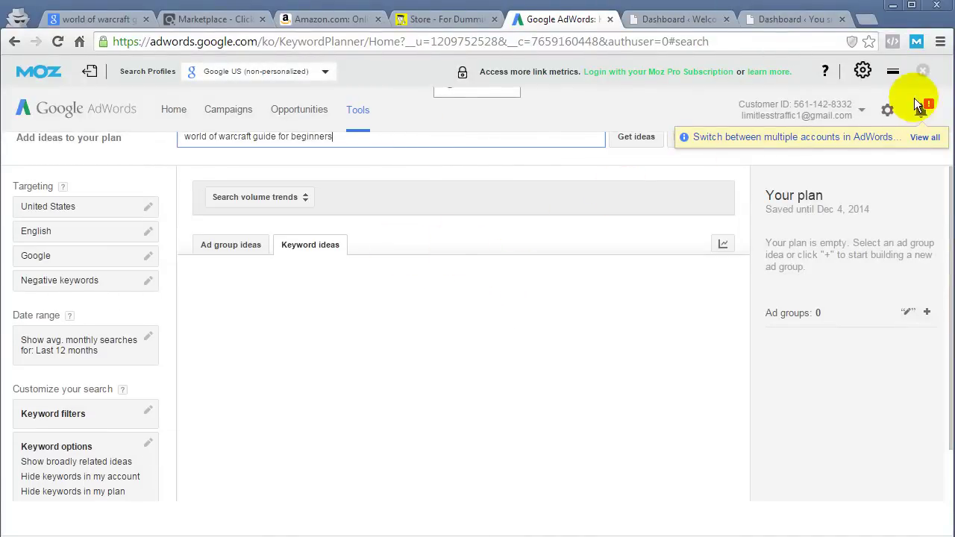
Step: Close the Moz toolbar that covers part of the Keyword Planner page
{"action": "left_click", "coordinate": [924, 73]}
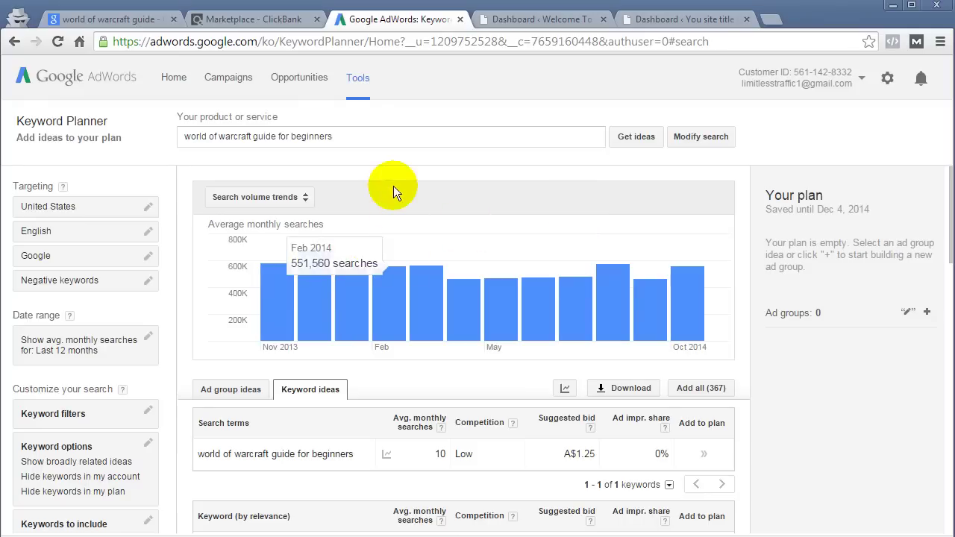
Step: Examine the search volume trends and compare average monthly searches and competition for the search term and its closest keyword ideas
{"action": "left_click_drag", "start_coordinate": [393, 186], "coordinate": [356, 164]}
{"action": "left_click", "coordinate": [359, 167]}
{"action": "scroll", "coordinate": [378, 168], "scroll_direction": "down", "scroll_amount": 1}
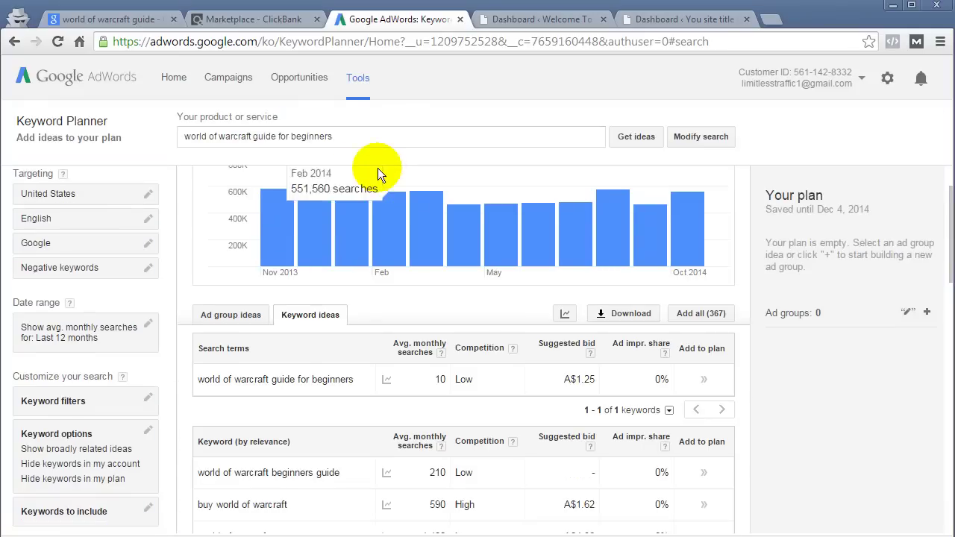
{"action": "scroll", "coordinate": [388, 208], "scroll_direction": "up", "scroll_amount": 1}
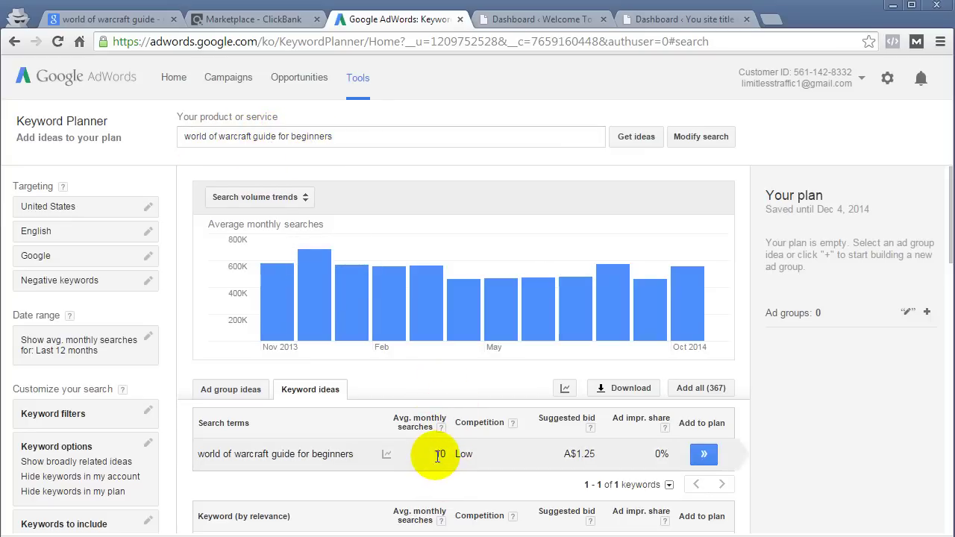
{"action": "scroll", "coordinate": [419, 395], "scroll_direction": "down", "scroll_amount": 4}
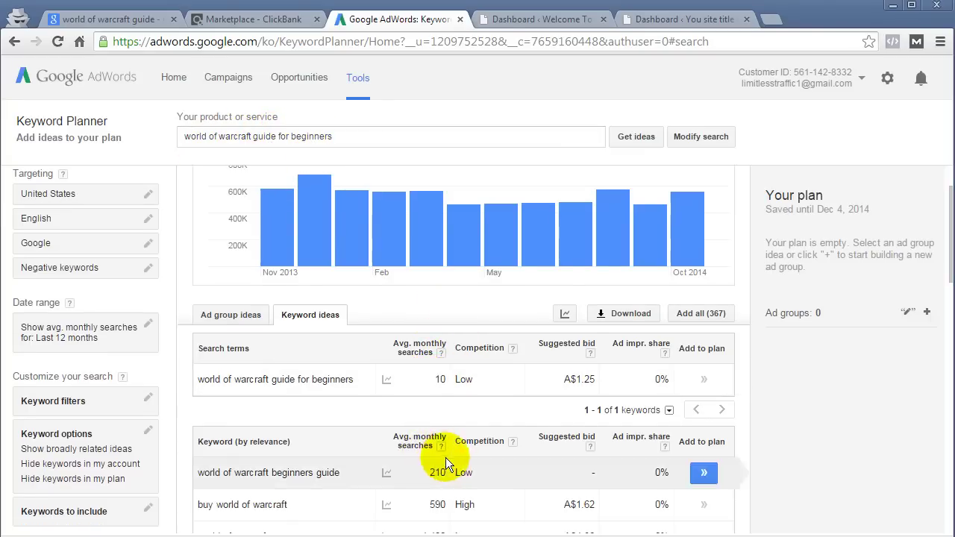
{"action": "scroll", "coordinate": [448, 425], "scroll_direction": "up", "scroll_amount": 1}
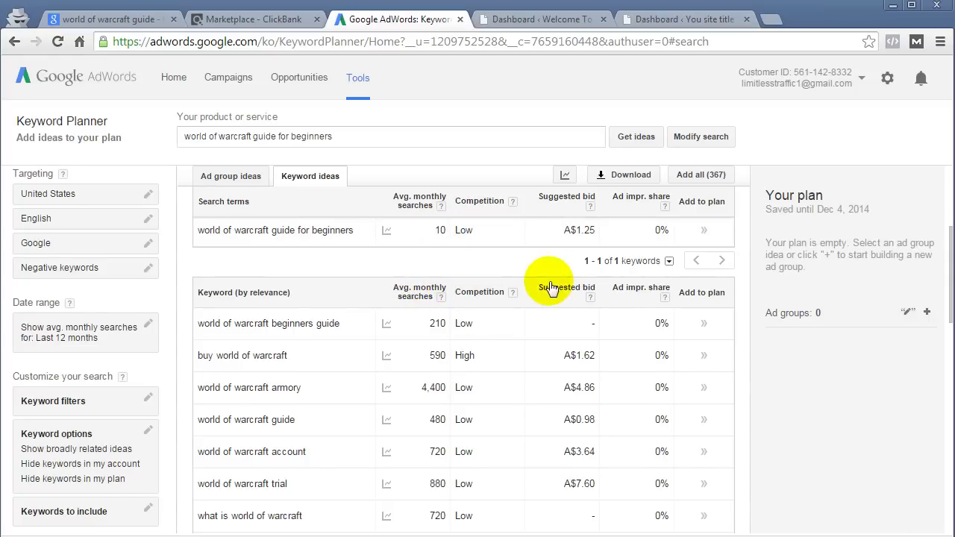
{"action": "scroll", "coordinate": [403, 288], "scroll_direction": "down", "scroll_amount": 1}
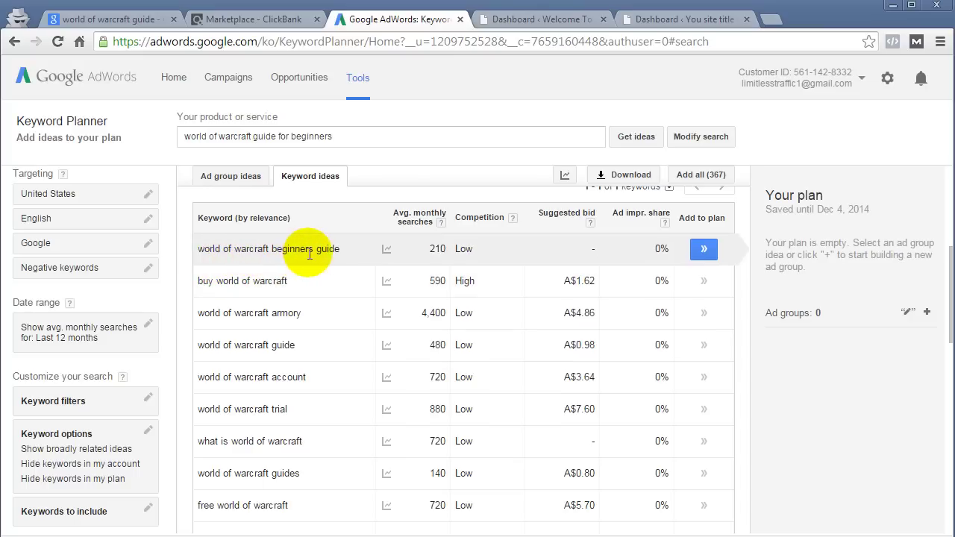
{"action": "left_click_drag", "start_coordinate": [427, 248], "coordinate": [449, 254]}
{"action": "left_click", "coordinate": [451, 255]}
{"action": "left_click", "coordinate": [420, 216]}
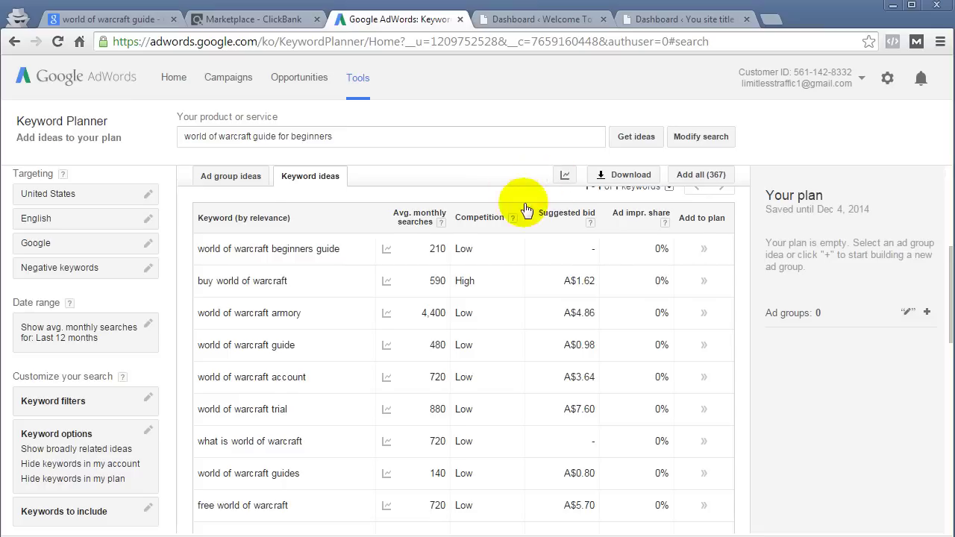
{"action": "scroll", "coordinate": [524, 213], "scroll_direction": "up", "scroll_amount": 1}
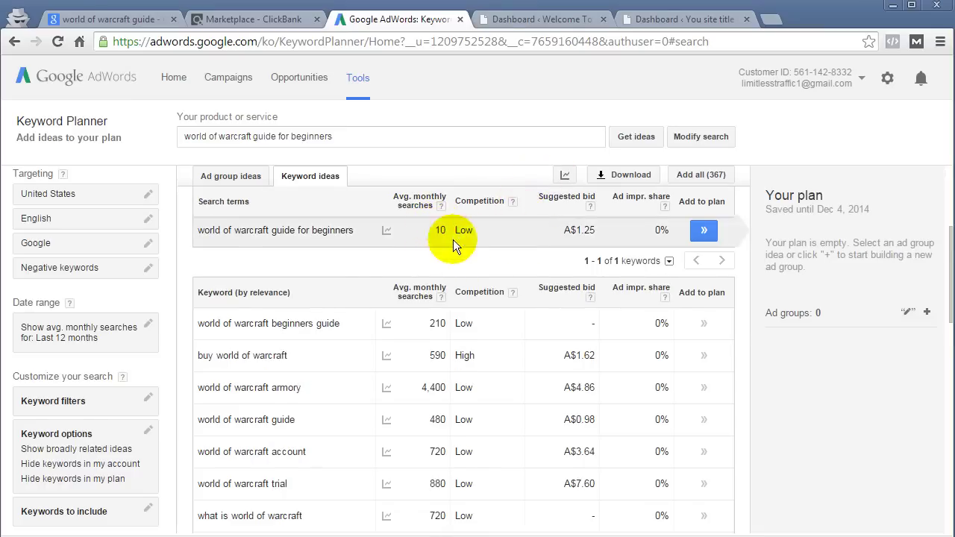
Step: Look further through the keyword ideas for related beginner and leveling guide phrases, checking their monthly searches and competition
{"action": "scroll", "coordinate": [469, 309], "scroll_direction": "down", "scroll_amount": 2}
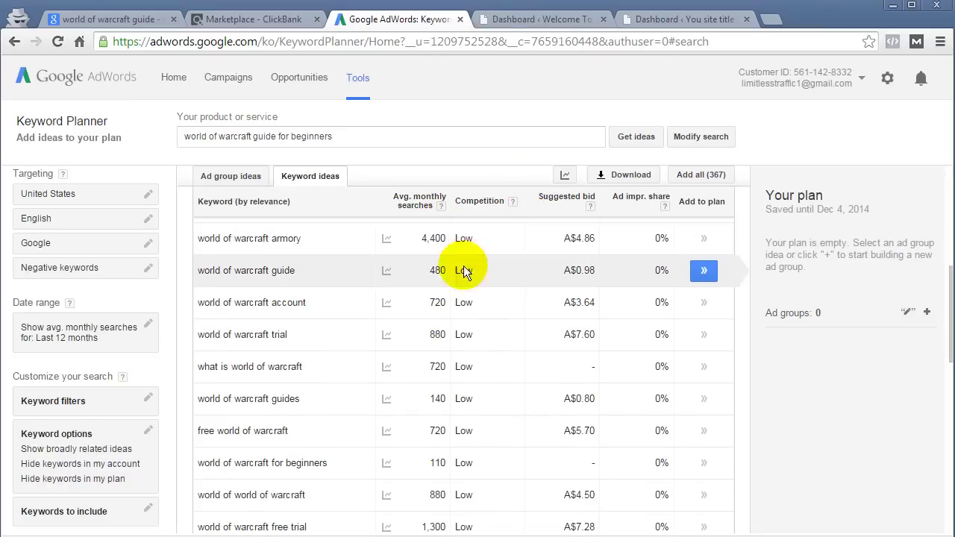
{"action": "scroll", "coordinate": [403, 253], "scroll_direction": "down", "scroll_amount": 1}
{"action": "scroll", "coordinate": [414, 322], "scroll_direction": "down", "scroll_amount": 1}
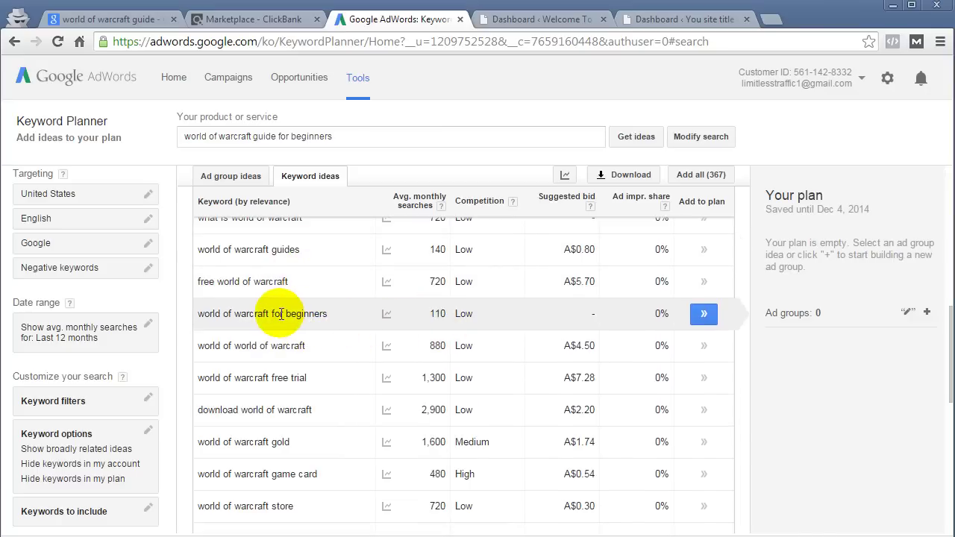
{"action": "scroll", "coordinate": [298, 317], "scroll_direction": "down", "scroll_amount": 1}
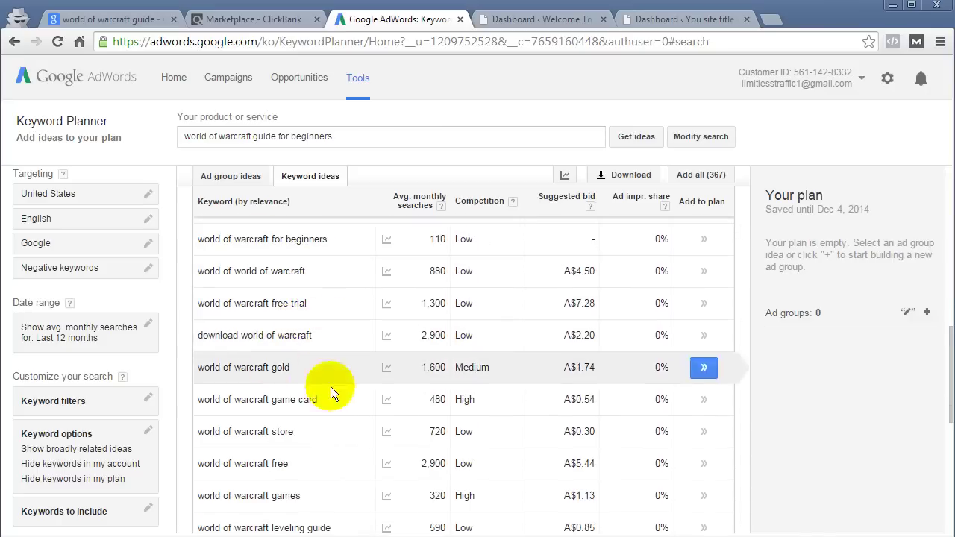
{"action": "scroll", "coordinate": [493, 399], "scroll_direction": "down", "scroll_amount": 1}
{"action": "scroll", "coordinate": [384, 366], "scroll_direction": "down", "scroll_amount": 1}
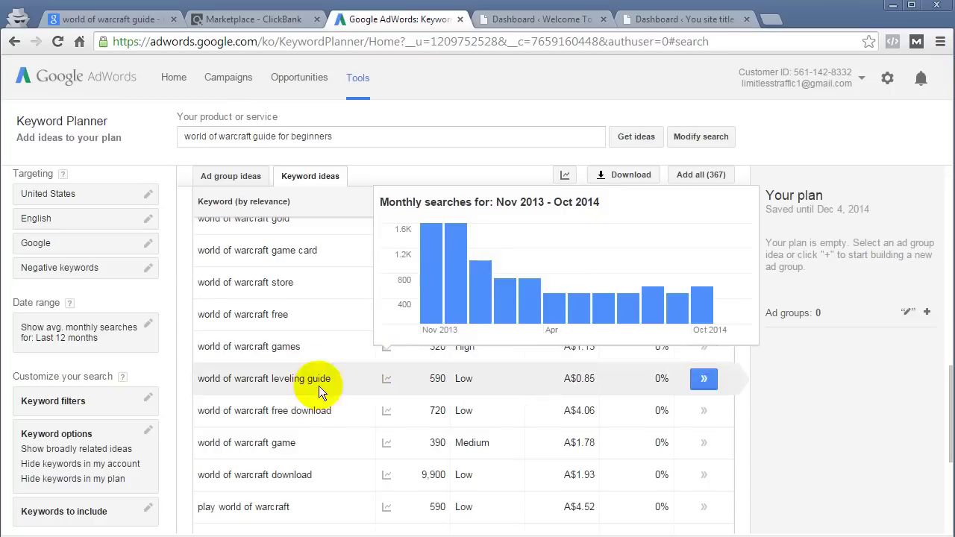
{"action": "scroll", "coordinate": [405, 375], "scroll_direction": "up", "scroll_amount": 1}
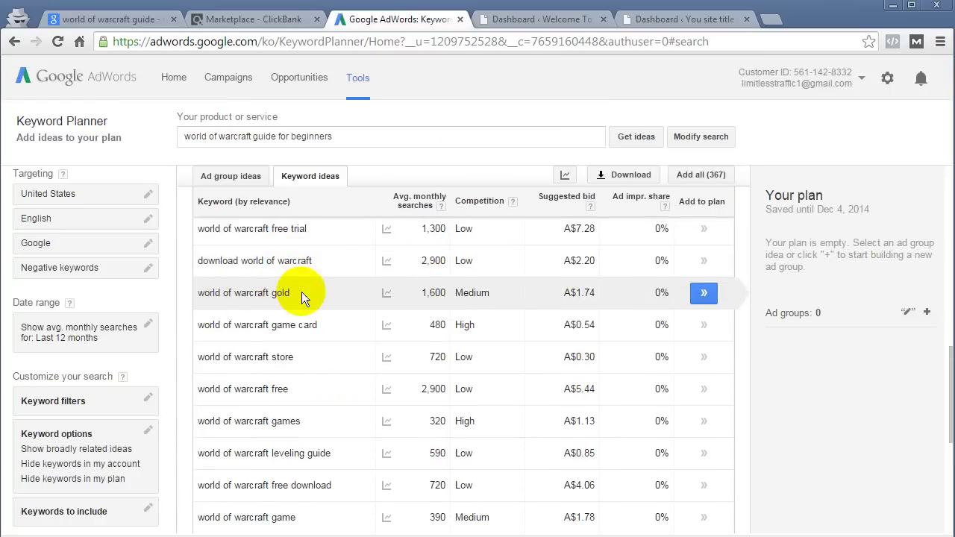
Step: Examine the remaining keyword ideas on the first page, comparing monthly searches, competition and suggested bids down to "world of warcraft"
{"action": "scroll", "coordinate": [565, 386], "scroll_direction": "down", "scroll_amount": 1}
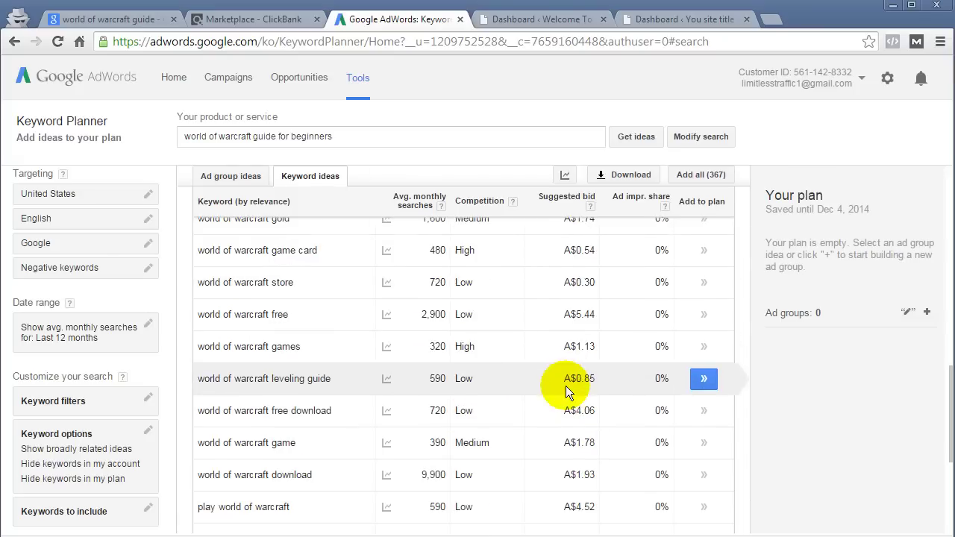
{"action": "scroll", "coordinate": [507, 414], "scroll_direction": "down", "scroll_amount": 1}
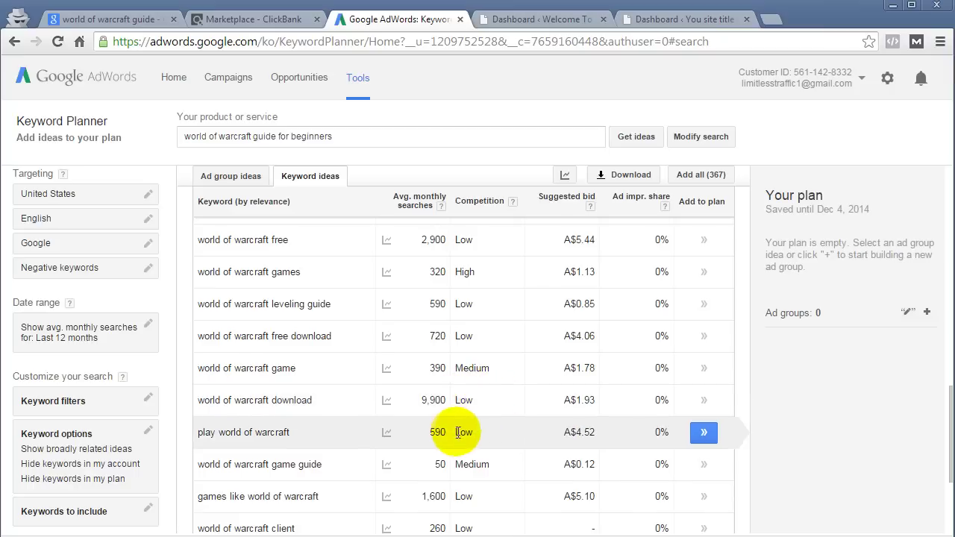
{"action": "scroll", "coordinate": [519, 421], "scroll_direction": "down", "scroll_amount": 1}
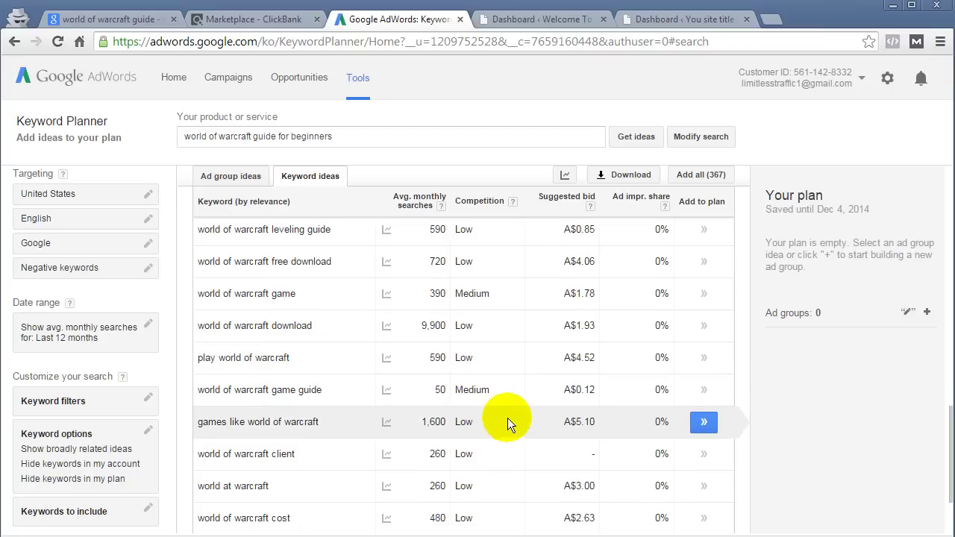
{"action": "scroll", "coordinate": [522, 484], "scroll_direction": "down", "scroll_amount": 1}
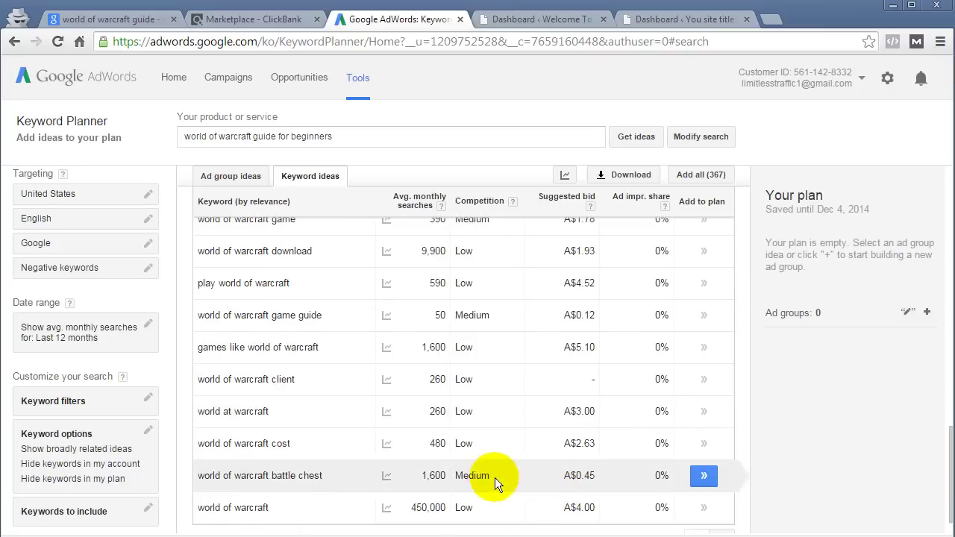
{"action": "scroll", "coordinate": [269, 373], "scroll_direction": "down", "scroll_amount": 1}
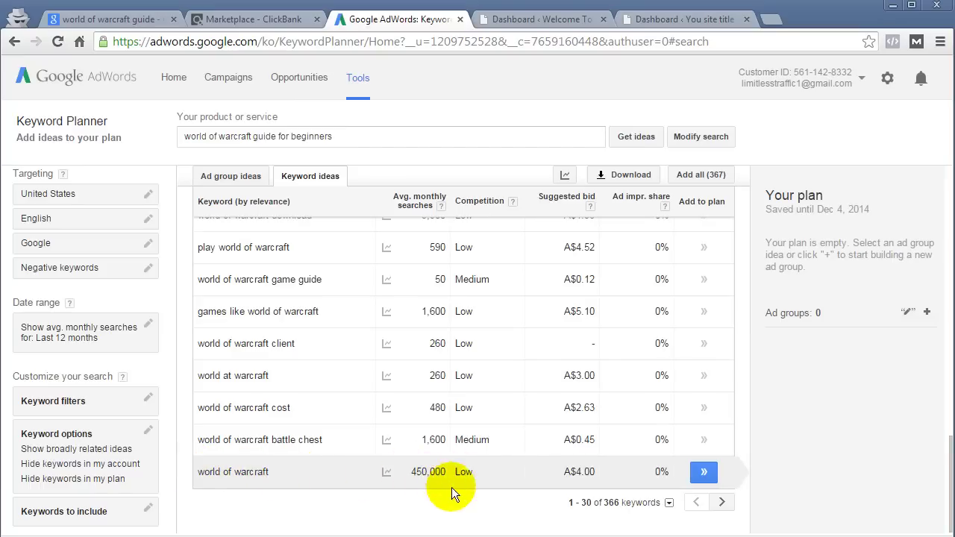
{"action": "left_click_drag", "start_coordinate": [428, 468], "coordinate": [458, 471]}
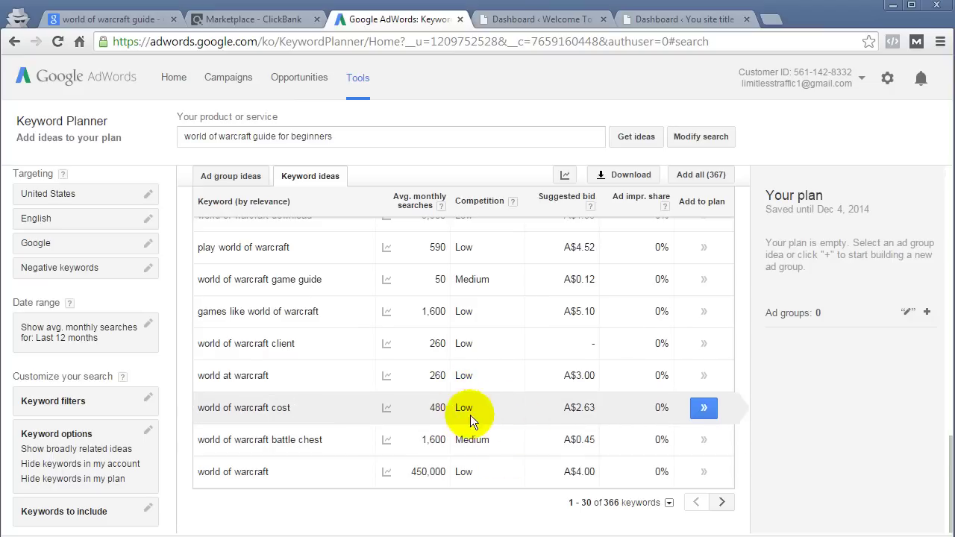
{"action": "double_click", "coordinate": [565, 475]}
{"action": "left_click", "coordinate": [591, 471]}
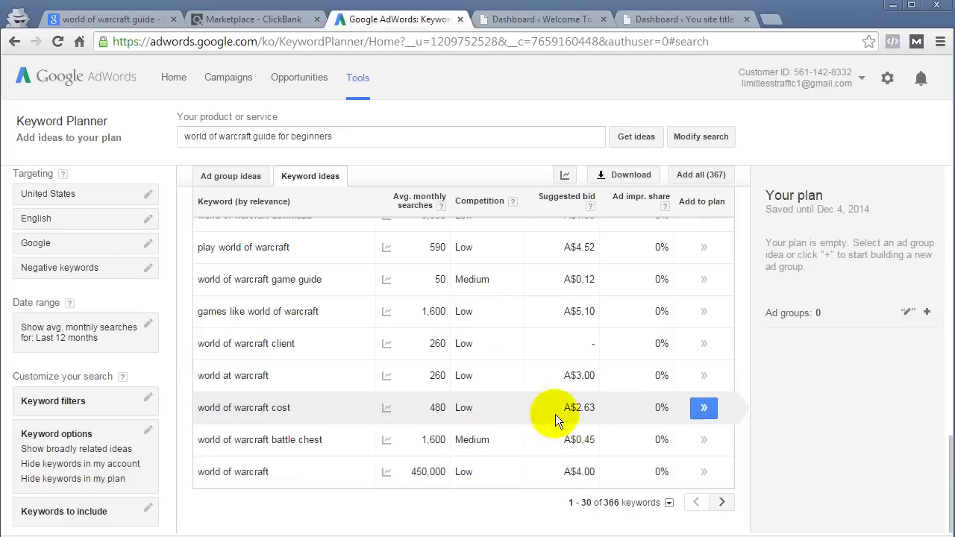
Step: Review the search volume chart and the row for "world of warcraft guide for beginners", and recheck Google's related searches
{"action": "scroll", "coordinate": [538, 433], "scroll_direction": "up", "scroll_amount": 3}
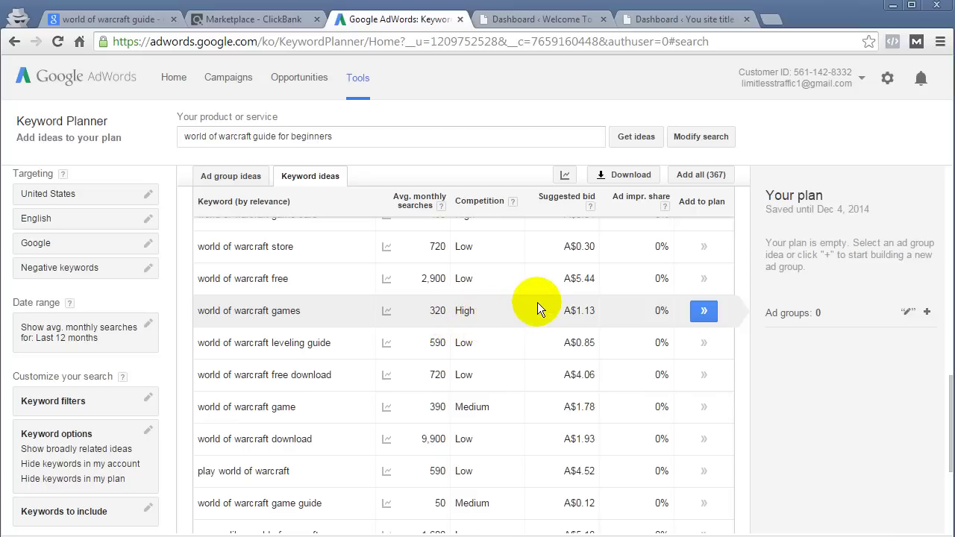
{"action": "scroll", "coordinate": [430, 335], "scroll_direction": "up", "scroll_amount": 10}
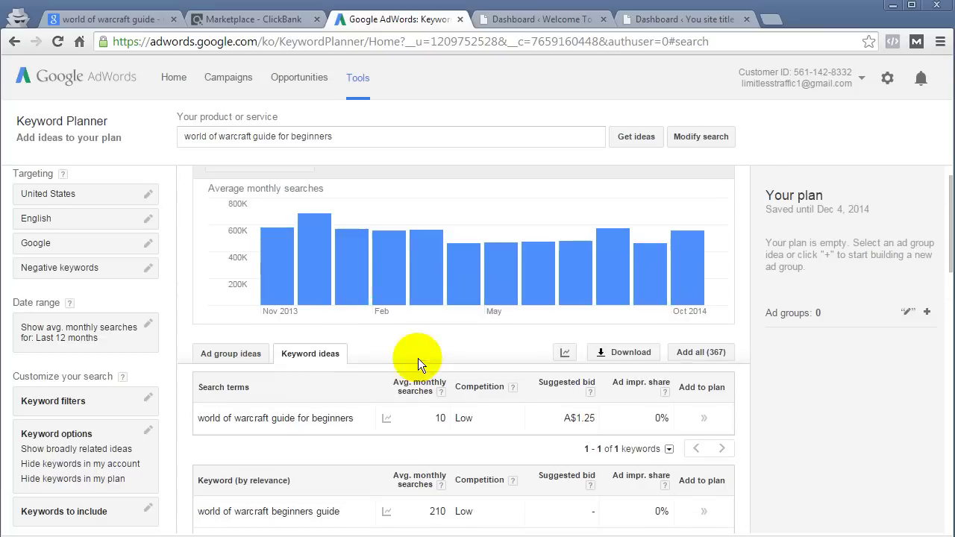
{"action": "scroll", "coordinate": [329, 348], "scroll_direction": "up", "scroll_amount": 1}
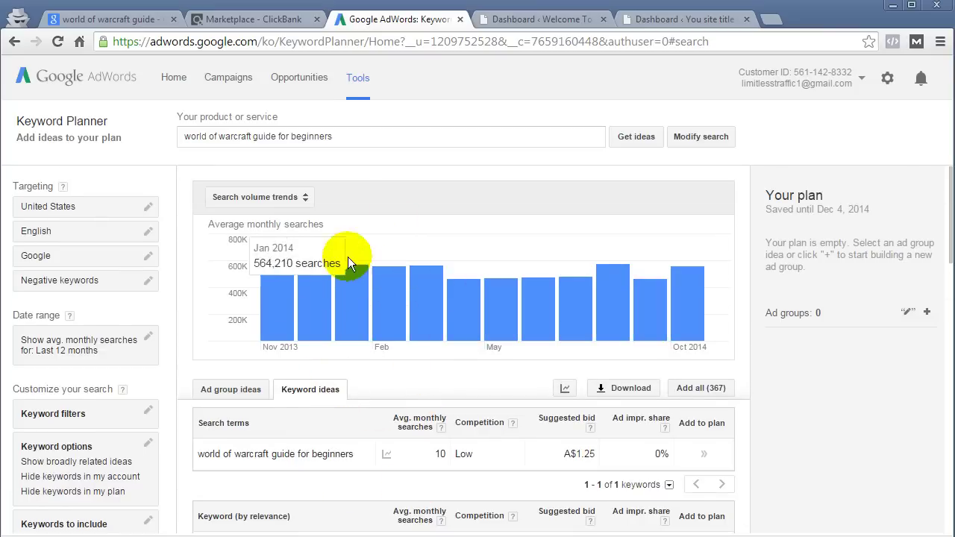
{"action": "scroll", "coordinate": [499, 234], "scroll_direction": "down", "scroll_amount": 4}
{"action": "scroll", "coordinate": [433, 299], "scroll_direction": "up", "scroll_amount": 2}
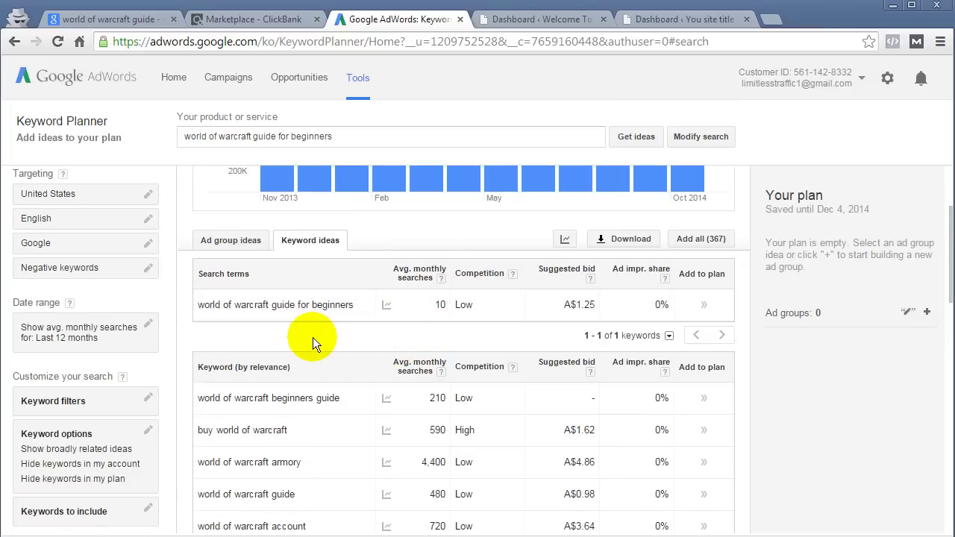
{"action": "left_click", "coordinate": [105, 19]}
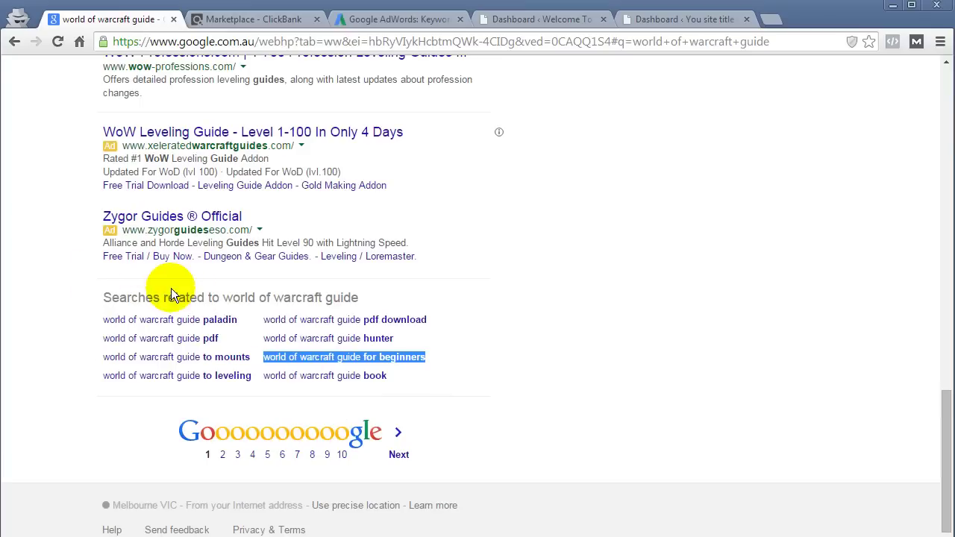
{"action": "left_click", "coordinate": [448, 19]}
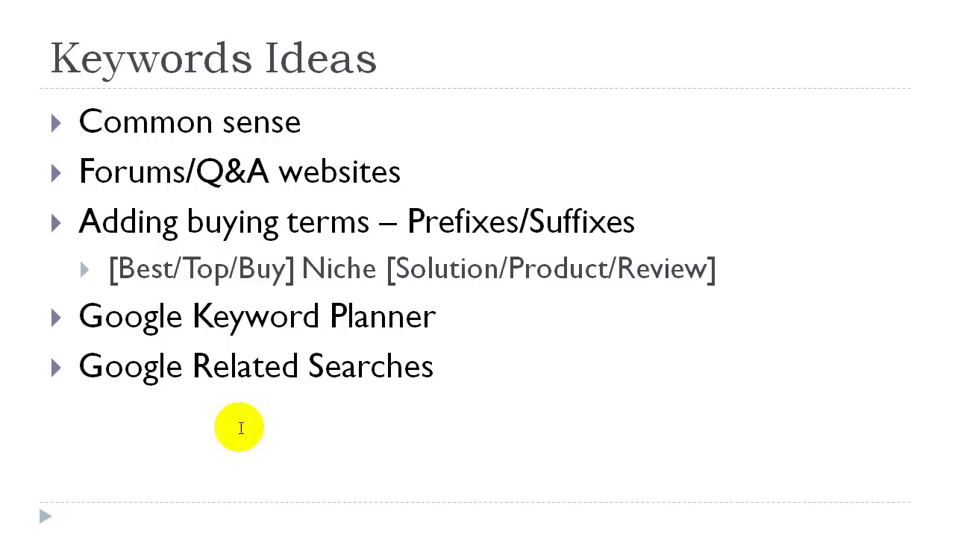
{"action": "left_click", "coordinate": [488, 349]}
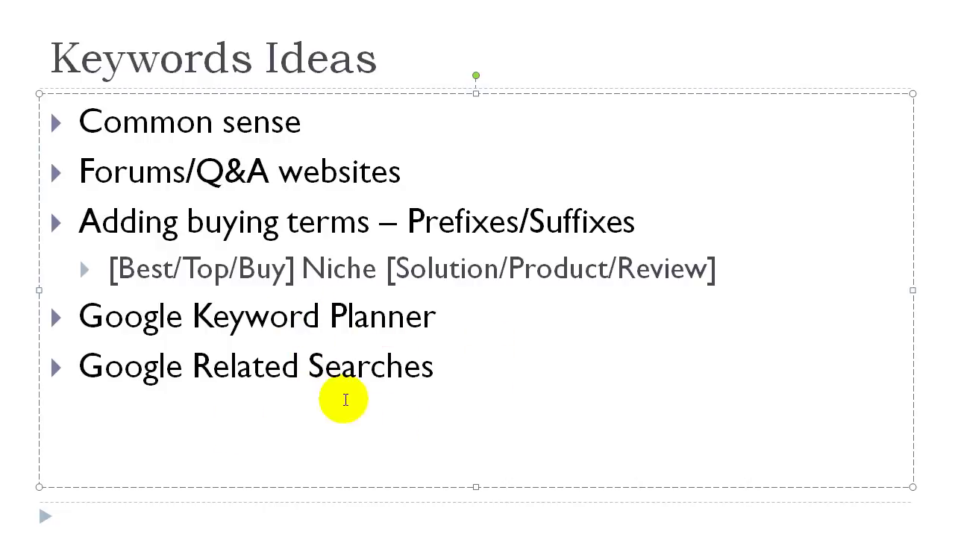
{"action": "left_click", "coordinate": [605, 523]}
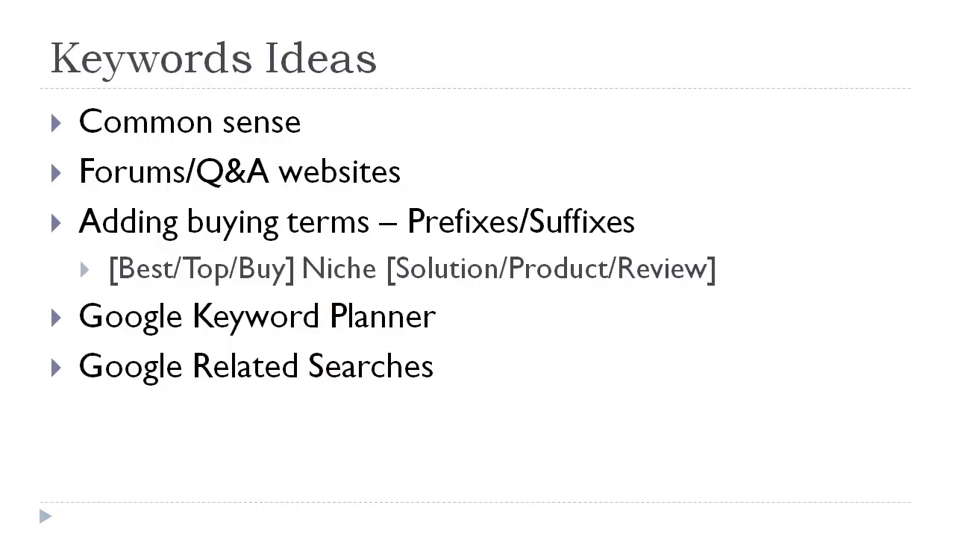
{"action": "key", "text": "Page_Down"}
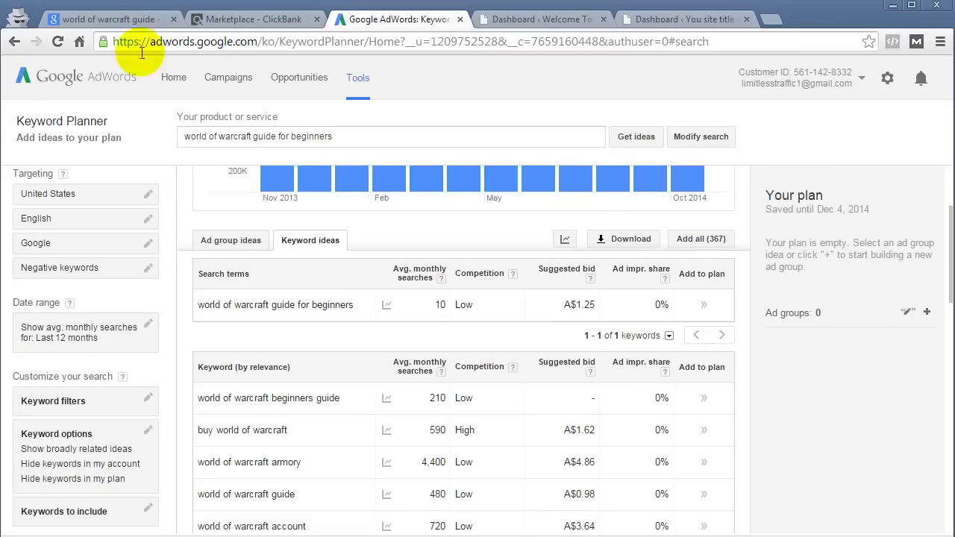
Step: Turn on the Moz toolbar for the Google results of "world of warcraft guide" and go to the first organic result
{"action": "left_click", "coordinate": [56, 21]}
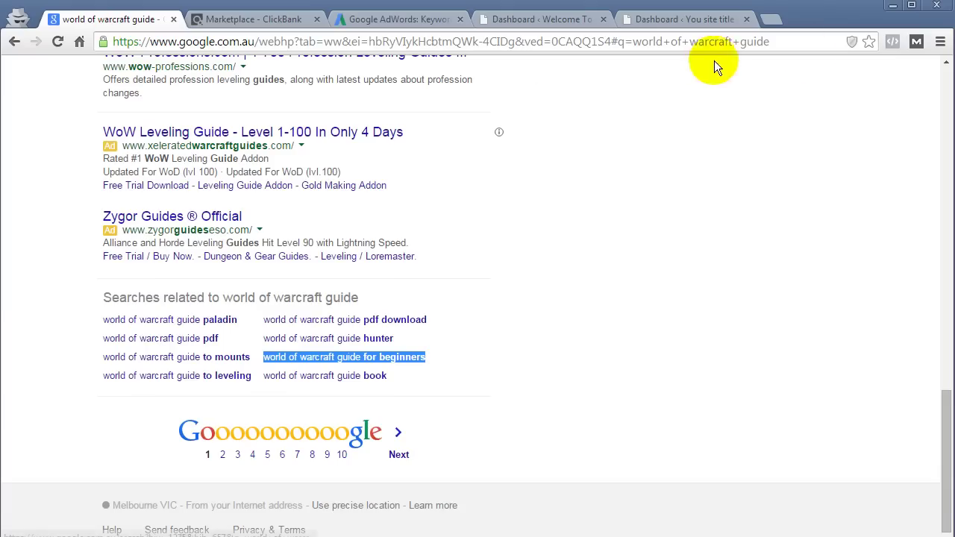
{"action": "left_click", "coordinate": [916, 43]}
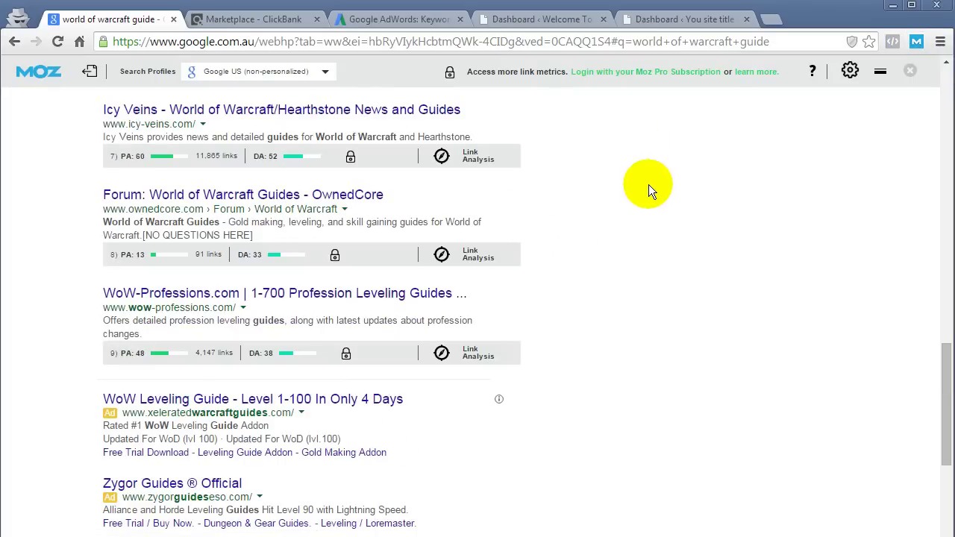
{"action": "scroll", "coordinate": [576, 172], "scroll_direction": "up", "scroll_amount": 10}
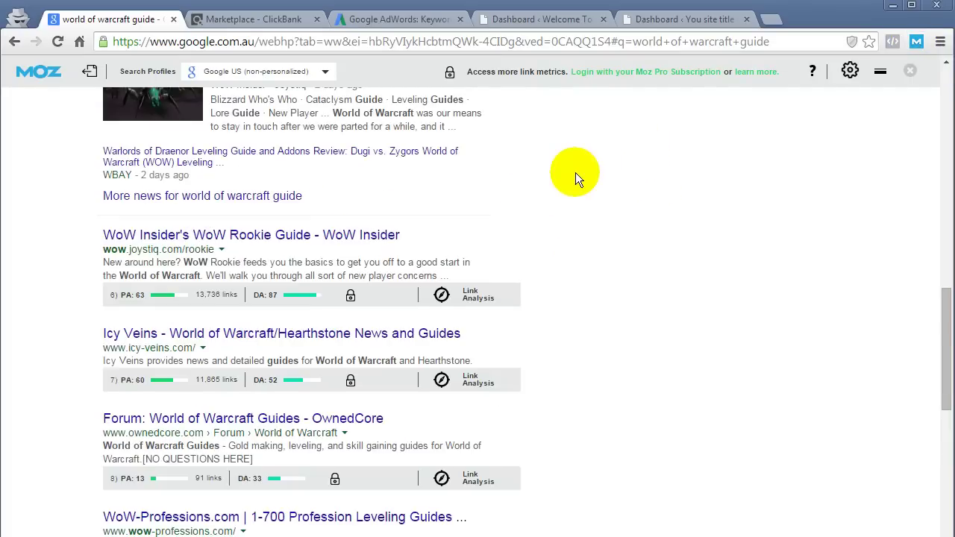
{"action": "scroll", "coordinate": [754, 308], "scroll_direction": "up", "scroll_amount": 4}
{"action": "scroll", "coordinate": [695, 305], "scroll_direction": "down", "scroll_amount": 4}
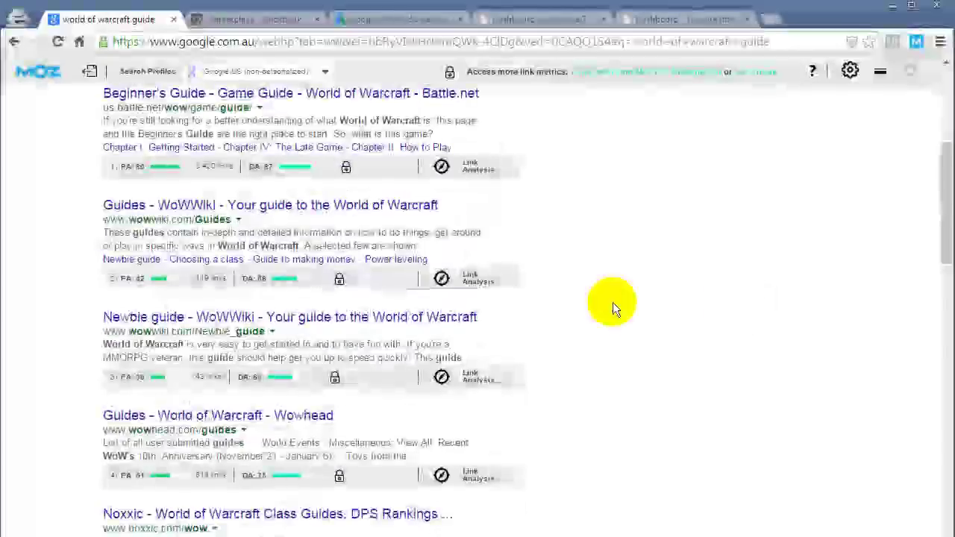
{"action": "scroll", "coordinate": [500, 294], "scroll_direction": "up", "scroll_amount": 3}
{"action": "scroll", "coordinate": [436, 317], "scroll_direction": "down", "scroll_amount": 1}
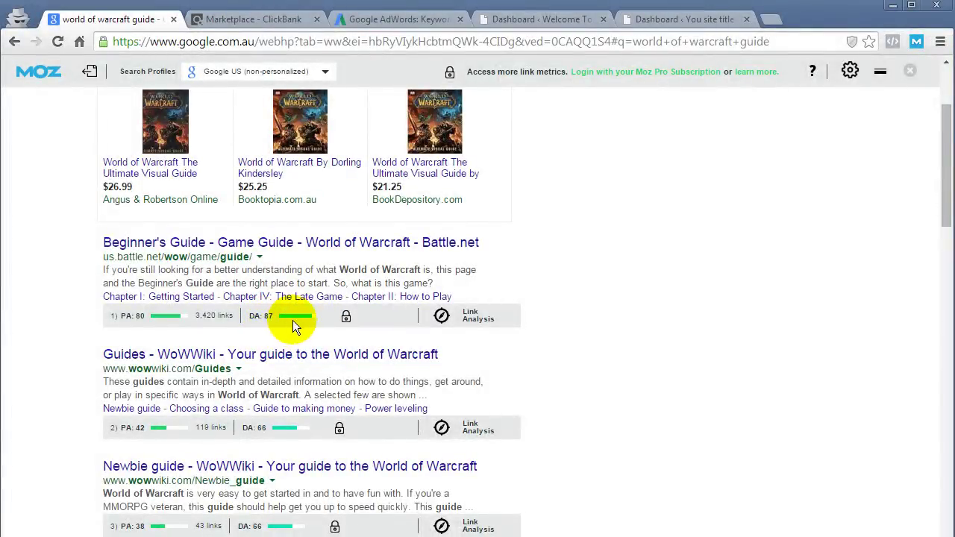
Step: Compare the Moz page authority, domain authority and link counts of the sites ranking on the first results page
{"action": "scroll", "coordinate": [292, 320], "scroll_direction": "down", "scroll_amount": 1}
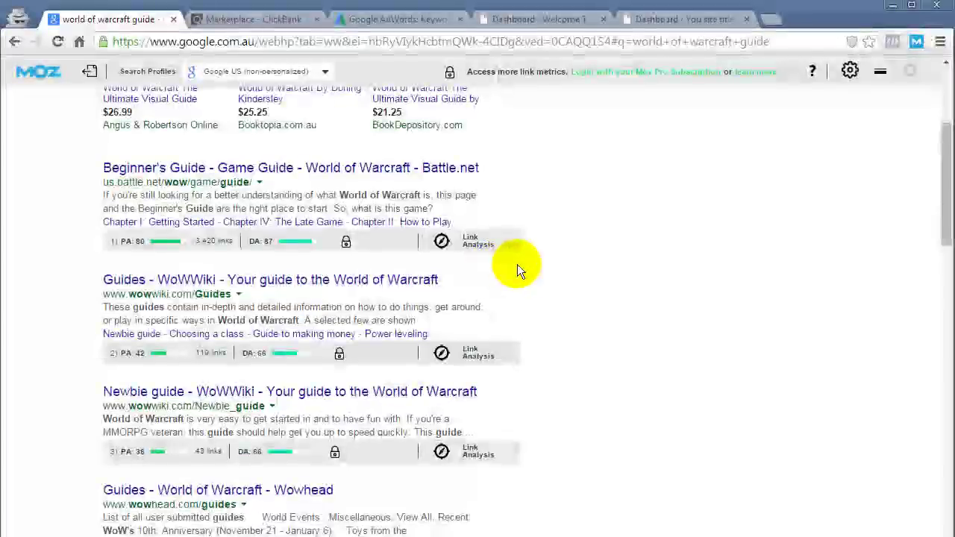
{"action": "scroll", "coordinate": [507, 260], "scroll_direction": "down", "scroll_amount": 1}
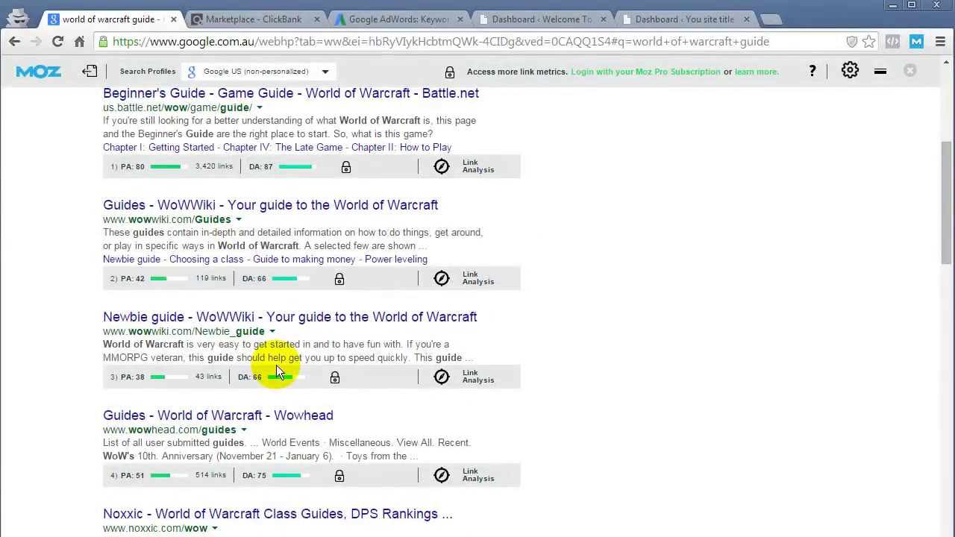
{"action": "scroll", "coordinate": [279, 359], "scroll_direction": "down", "scroll_amount": 3}
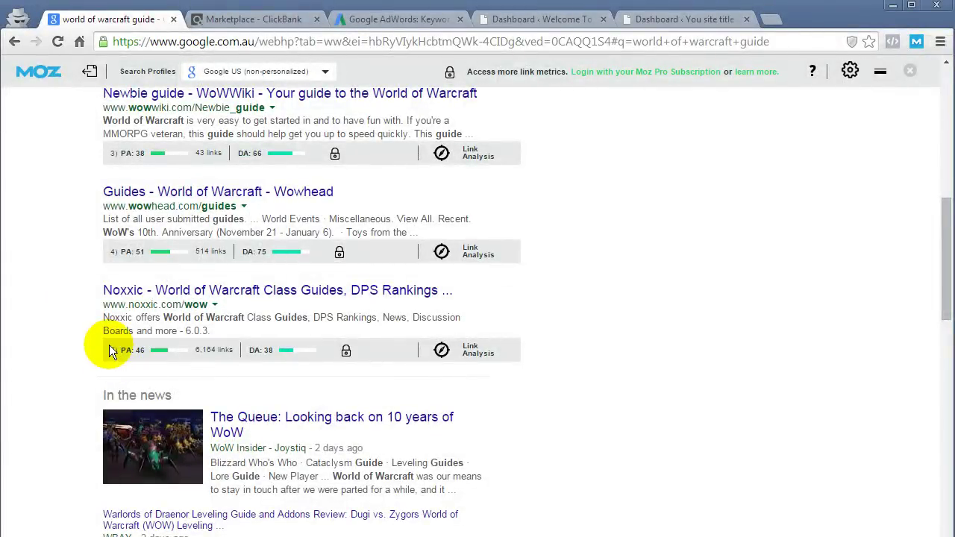
{"action": "scroll", "coordinate": [553, 399], "scroll_direction": "down", "scroll_amount": 4}
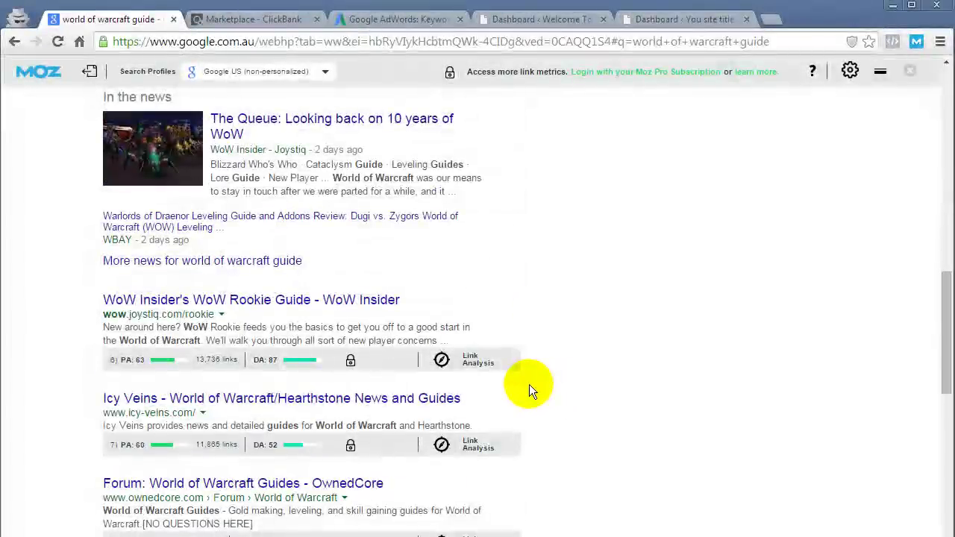
{"action": "scroll", "coordinate": [527, 384], "scroll_direction": "up", "scroll_amount": 2}
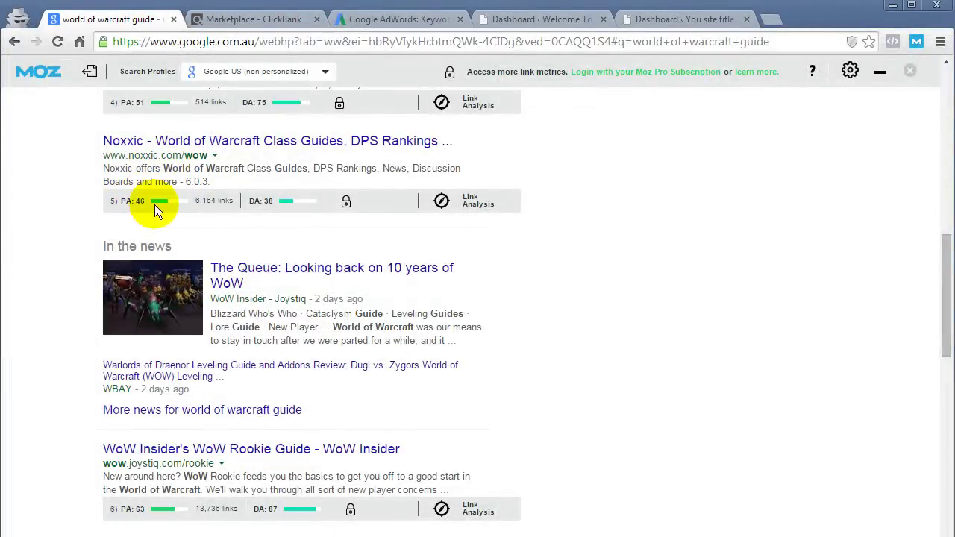
{"action": "scroll", "coordinate": [168, 213], "scroll_direction": "down", "scroll_amount": 1}
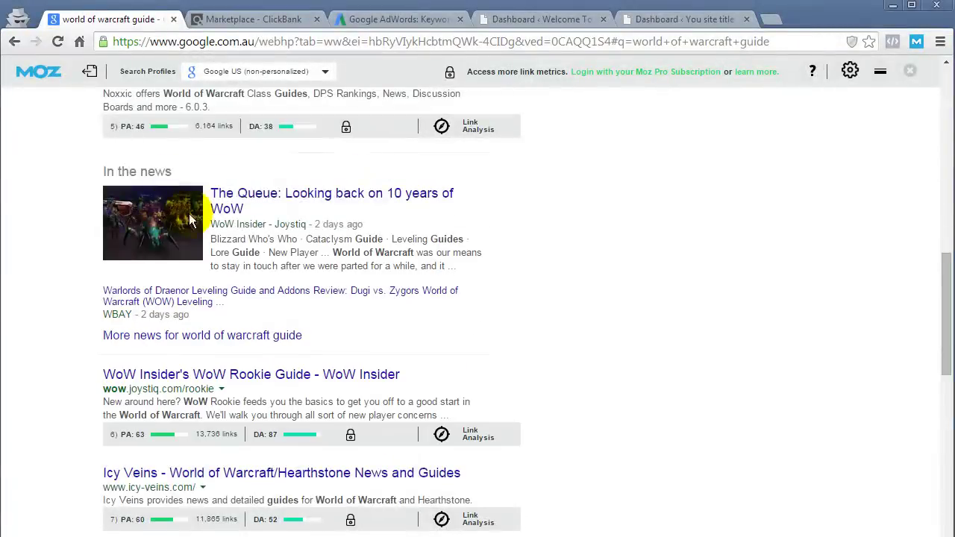
{"action": "scroll", "coordinate": [171, 215], "scroll_direction": "down", "scroll_amount": 2}
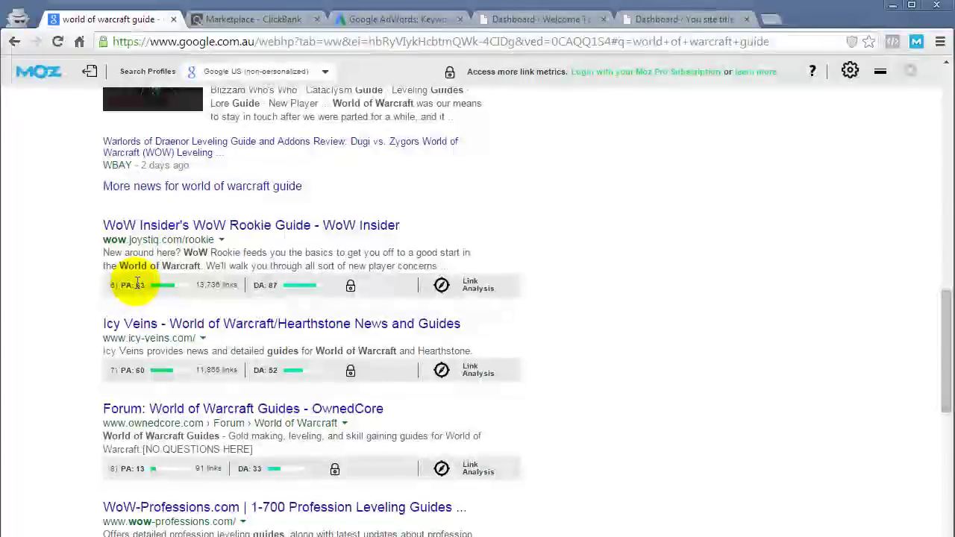
{"action": "scroll", "coordinate": [132, 246], "scroll_direction": "up", "scroll_amount": 3}
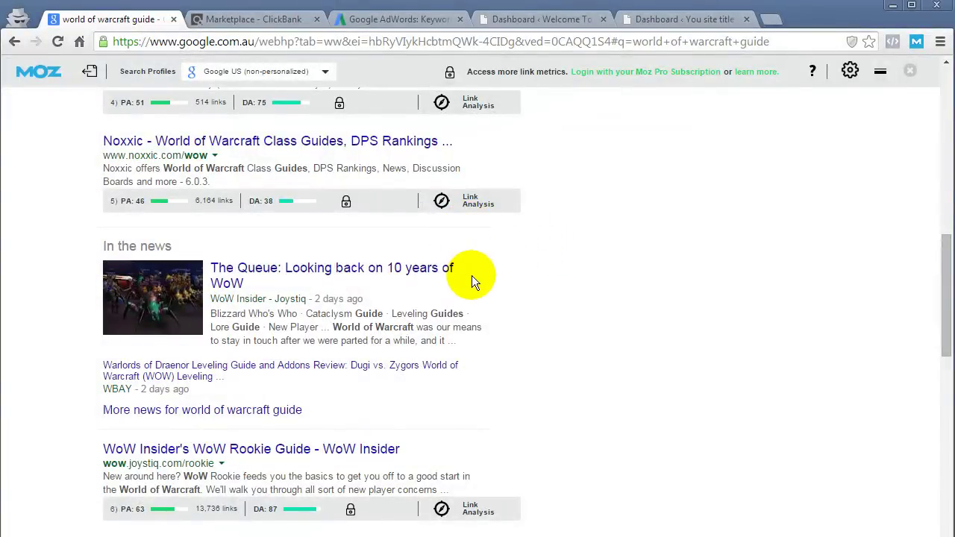
{"action": "scroll", "coordinate": [470, 269], "scroll_direction": "down", "scroll_amount": 10}
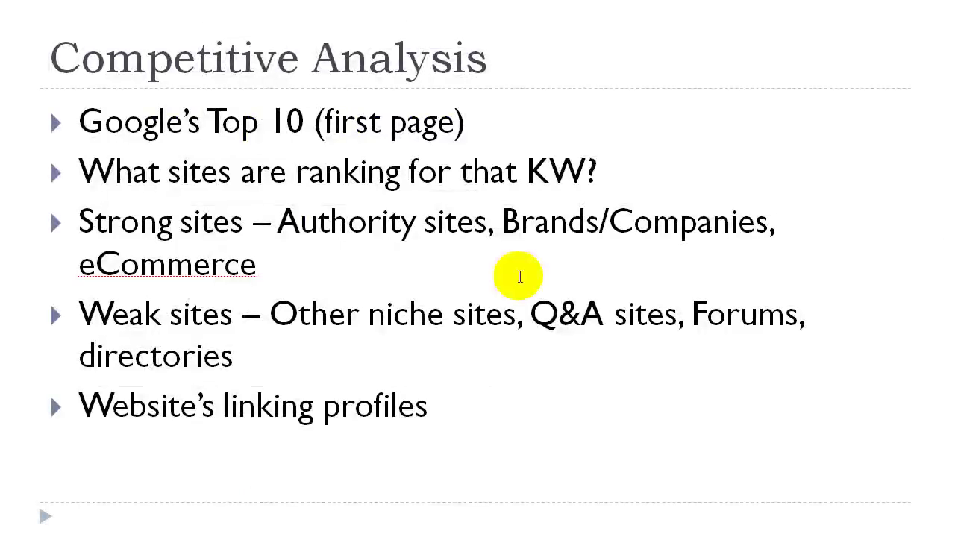
{"action": "left_click", "coordinate": [533, 456]}
{"action": "left_click", "coordinate": [541, 19]}
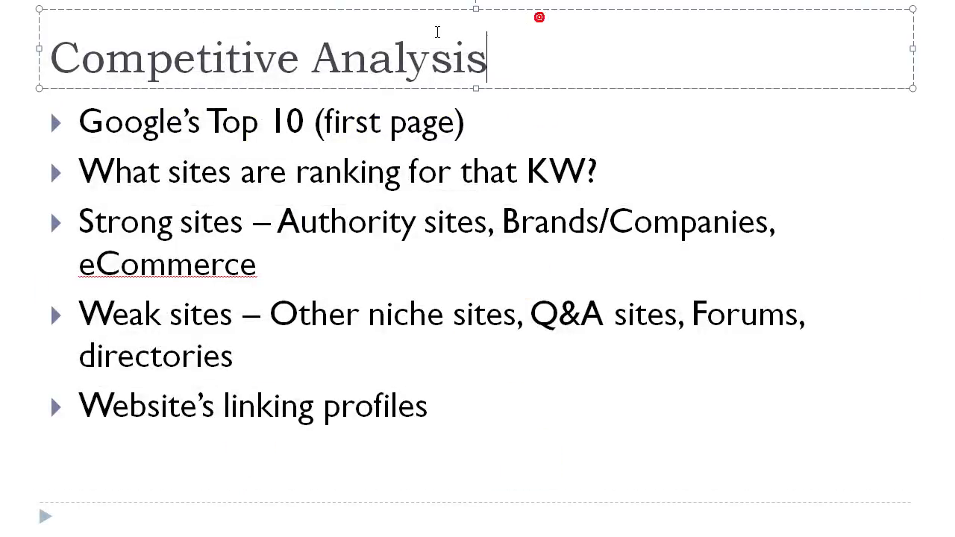
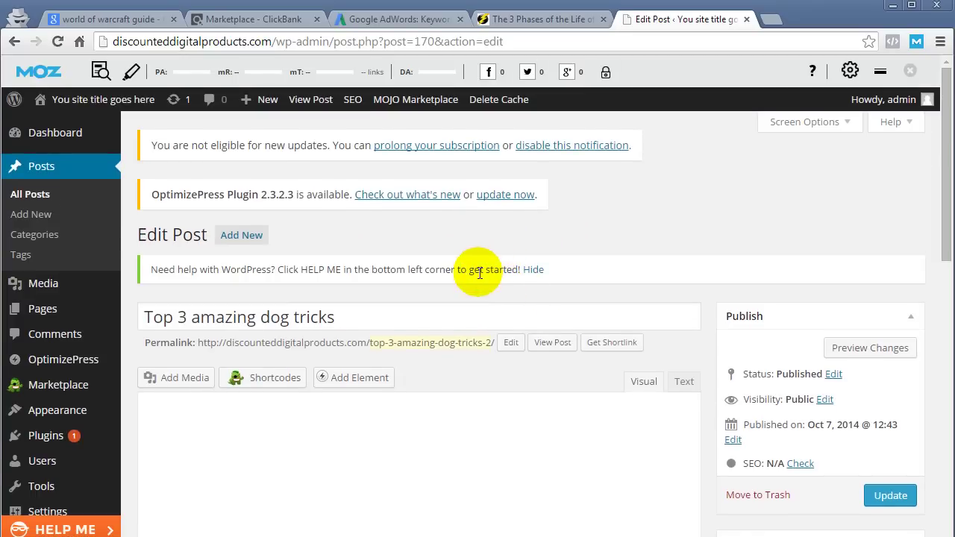
Step: Examine the title "Top 3 amazing dog tricks" in the WordPress post editor, focusing on the phrase "dog tricks"
{"action": "left_click", "coordinate": [378, 314]}
{"action": "left_click_drag", "start_coordinate": [378, 314], "coordinate": [128, 313]}
{"action": "left_click", "coordinate": [375, 318]}
{"action": "scroll", "coordinate": [365, 298], "scroll_direction": "down", "scroll_amount": 1}
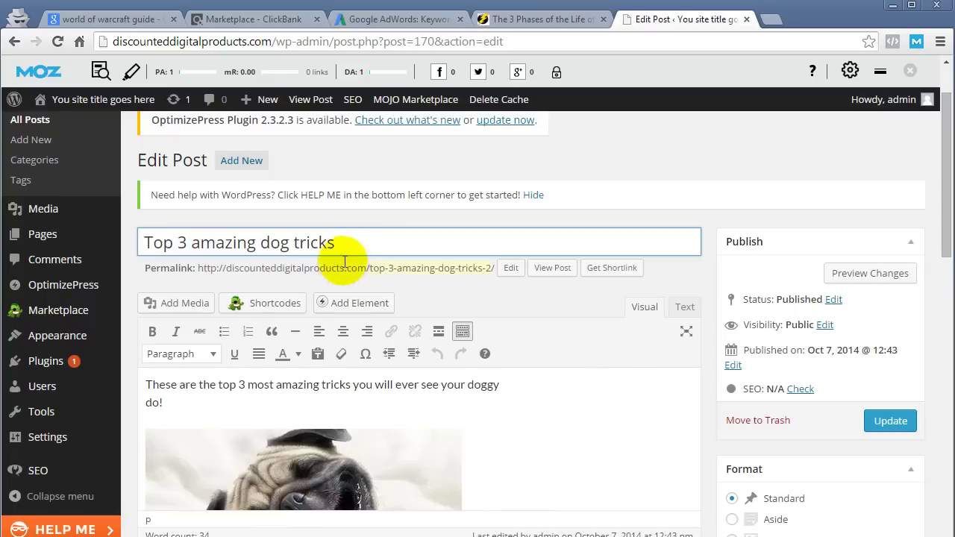
{"action": "left_click_drag", "start_coordinate": [335, 242], "coordinate": [137, 239]}
{"action": "left_click", "coordinate": [350, 240]}
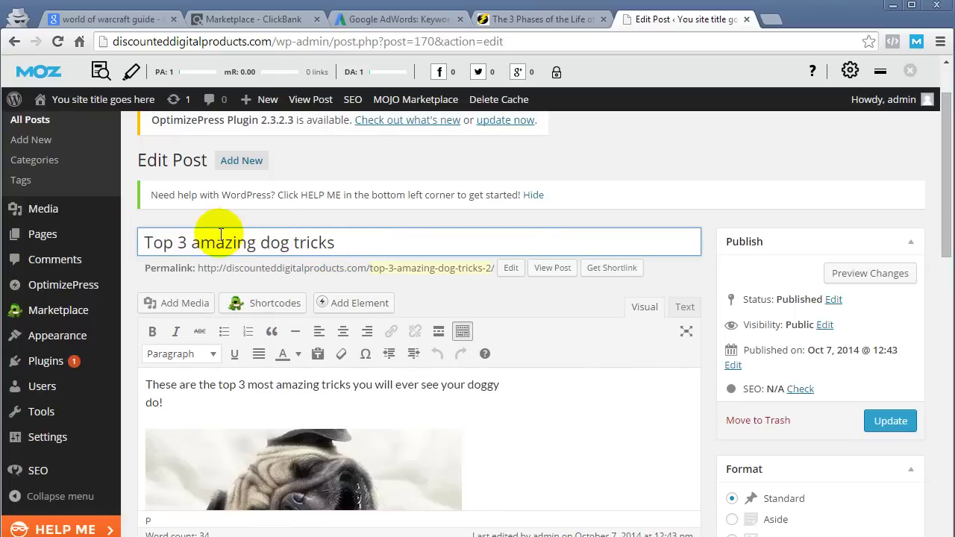
{"action": "left_click_drag", "start_coordinate": [335, 242], "coordinate": [261, 242]}
{"action": "left_click", "coordinate": [333, 241]}
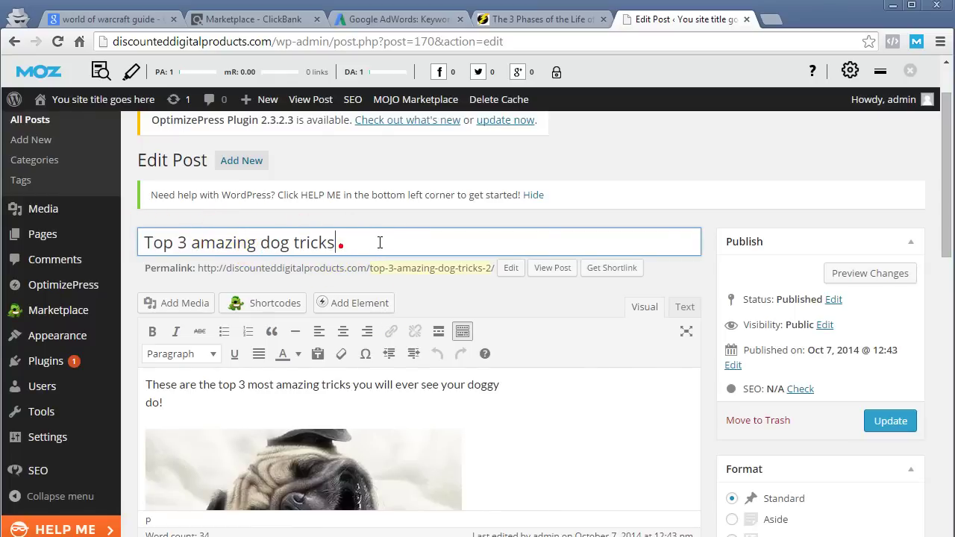
Step: Examine the title "Top 3 amazing dog tricks" and the editable slug of the post's permalink, leaving both as they are
{"action": "left_click_drag", "start_coordinate": [349, 240], "coordinate": [142, 241]}
{"action": "left_click", "coordinate": [351, 240]}
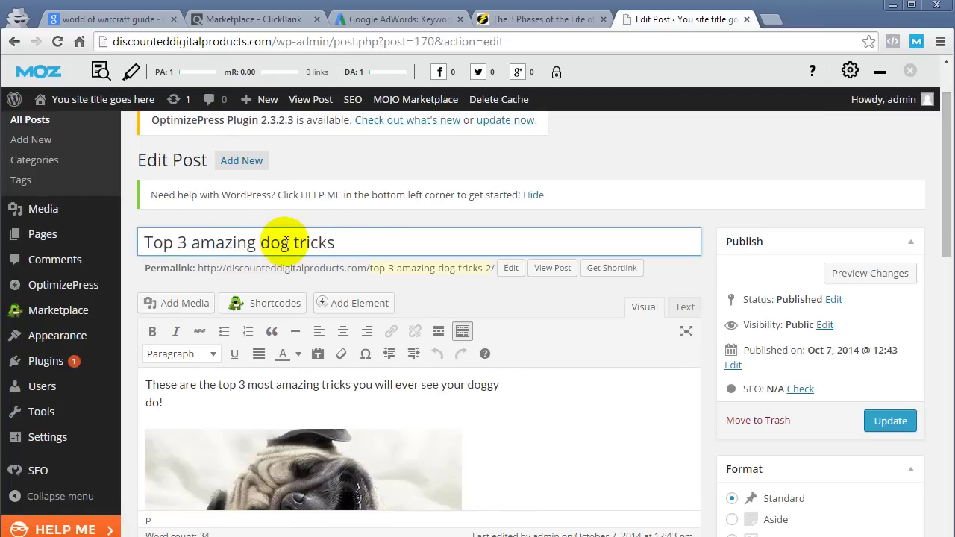
{"action": "left_click", "coordinate": [434, 268]}
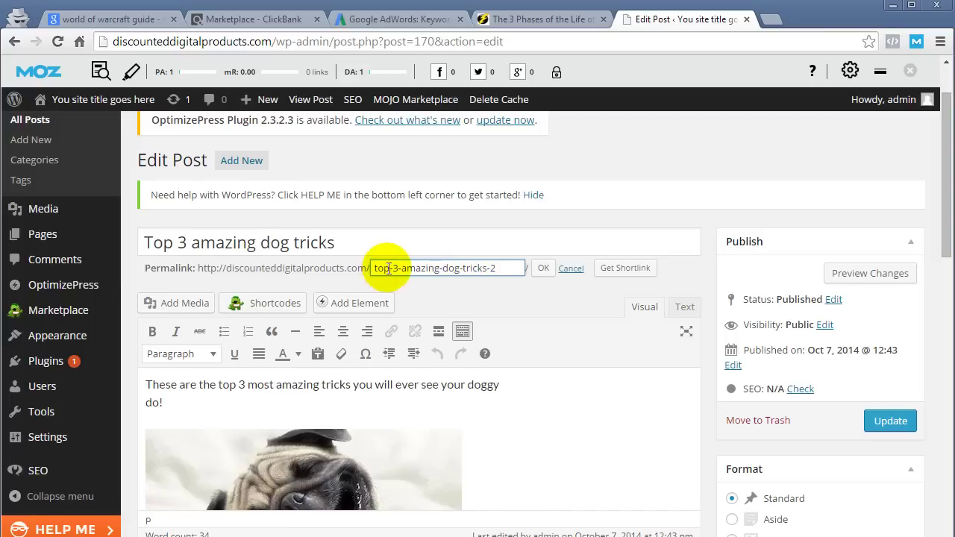
{"action": "left_click", "coordinate": [543, 268]}
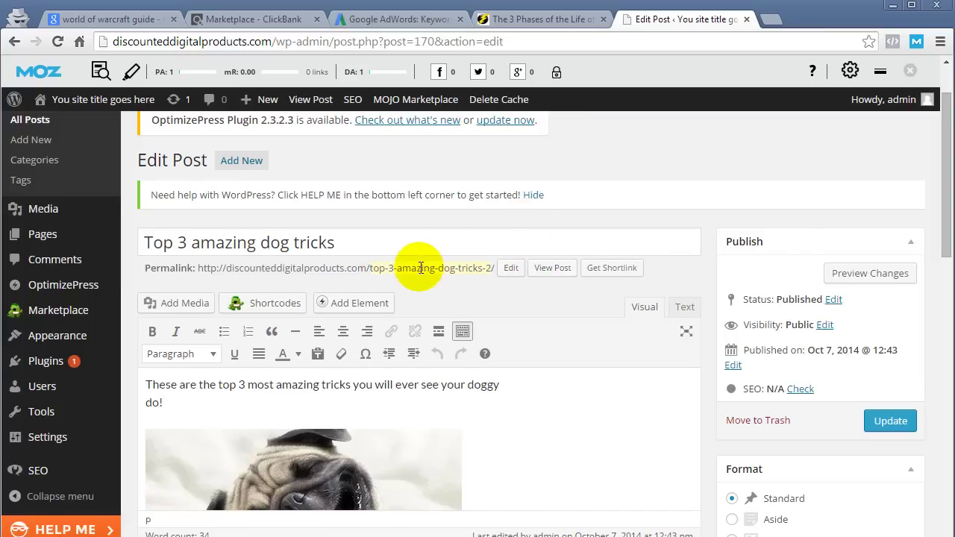
Step: Go to the site's permalink settings and compare the URL structures of the Default and Post name options
{"action": "scroll", "coordinate": [421, 267], "scroll_direction": "down", "scroll_amount": 1}
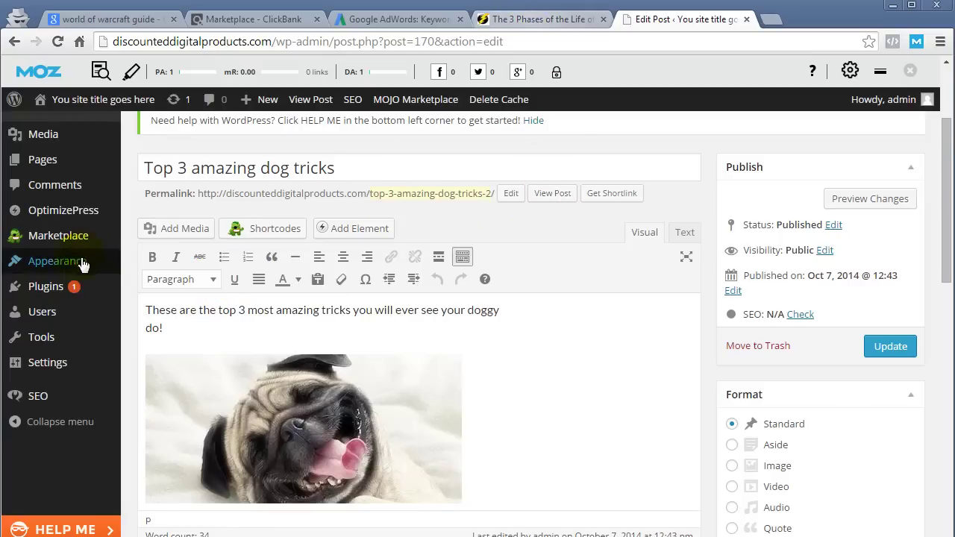
{"action": "mouse_move", "coordinate": [51, 364]}
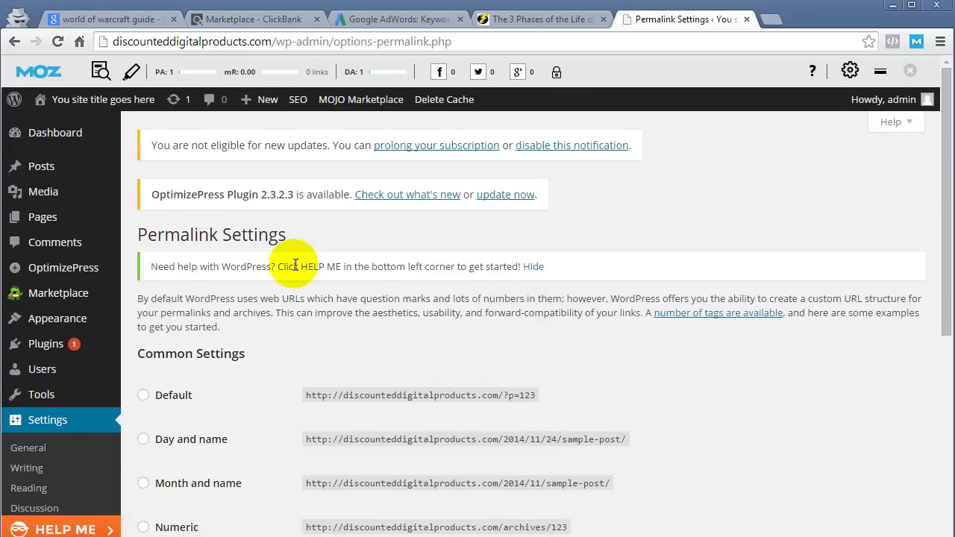
{"action": "scroll", "coordinate": [424, 261], "scroll_direction": "down", "scroll_amount": 2}
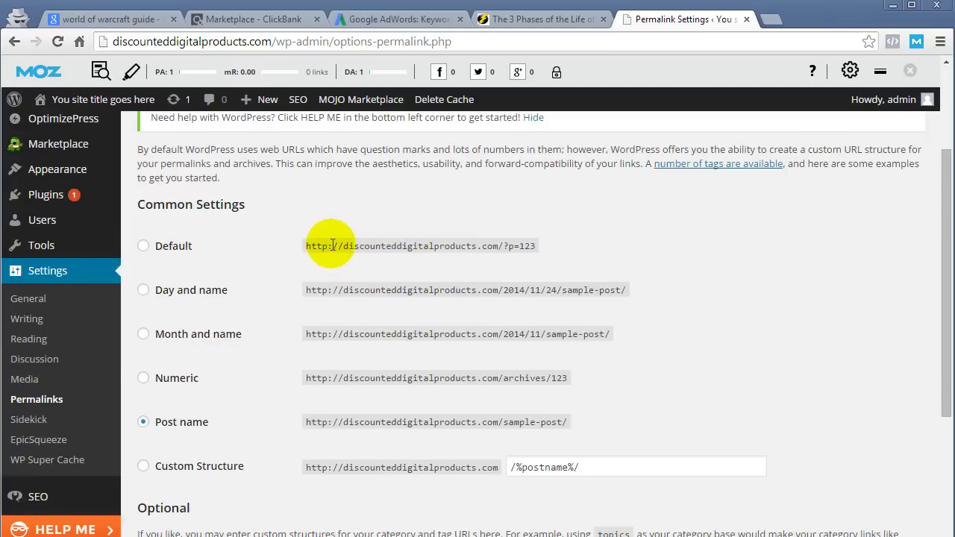
{"action": "left_click_drag", "start_coordinate": [333, 245], "coordinate": [538, 246]}
{"action": "left_click", "coordinate": [515, 247]}
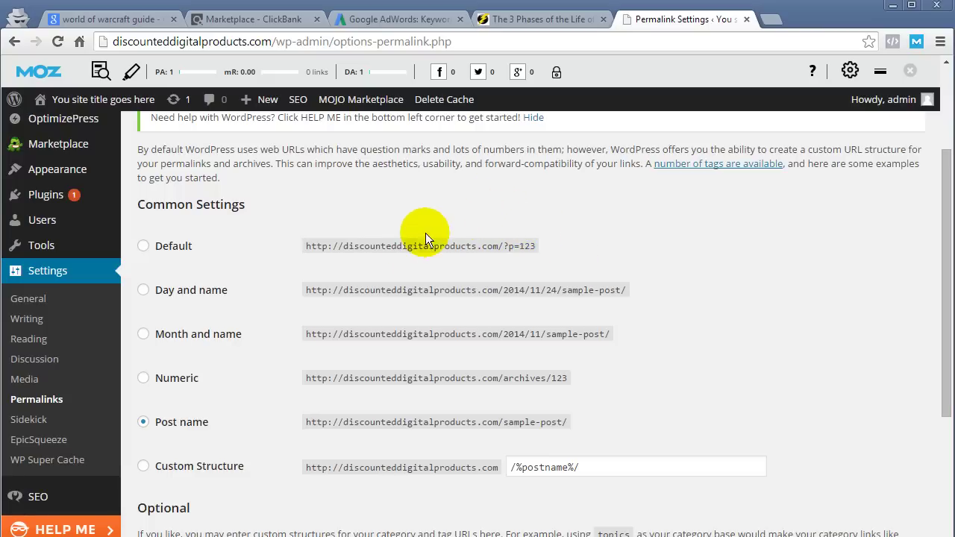
{"action": "scroll", "coordinate": [421, 231], "scroll_direction": "down", "scroll_amount": 1}
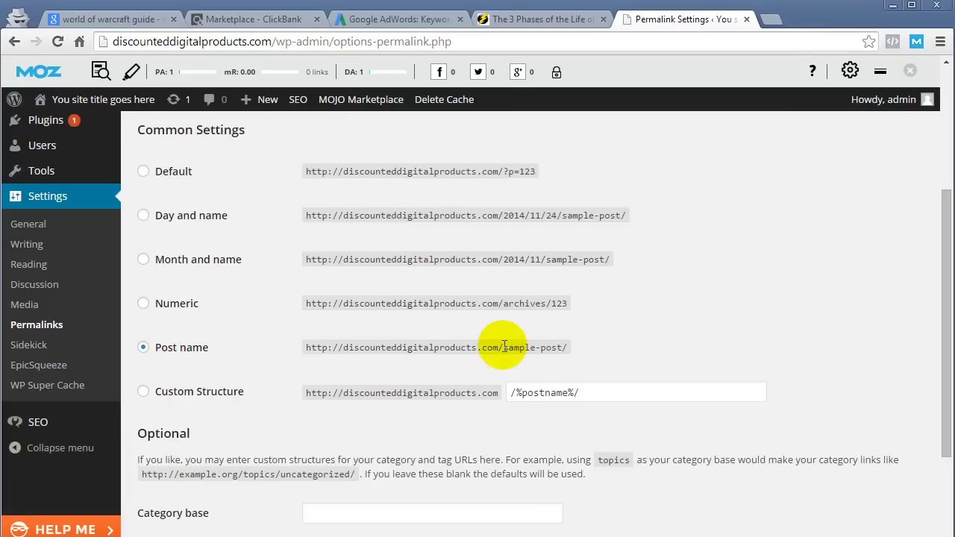
{"action": "left_click_drag", "start_coordinate": [502, 347], "coordinate": [557, 346]}
{"action": "left_click", "coordinate": [299, 346]}
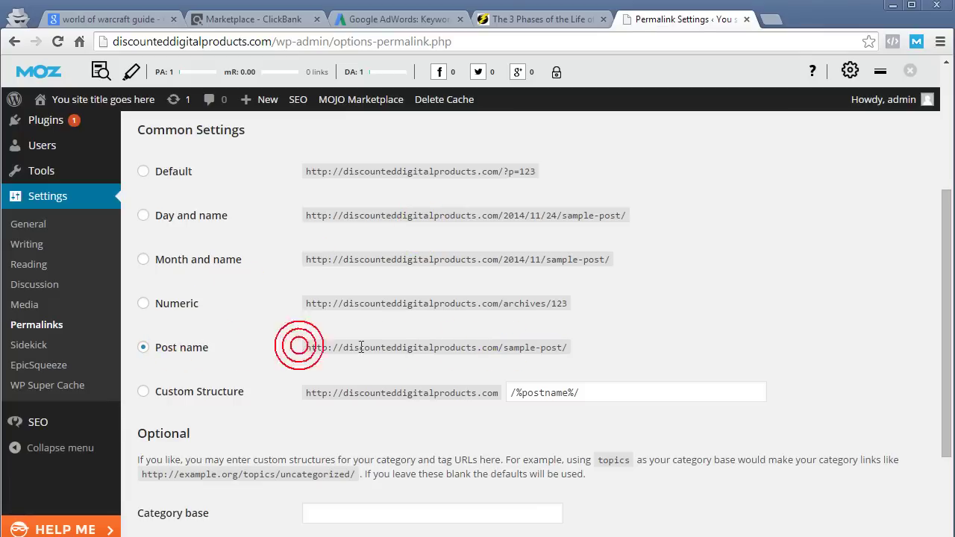
{"action": "scroll", "coordinate": [545, 343], "scroll_direction": "up", "scroll_amount": 1}
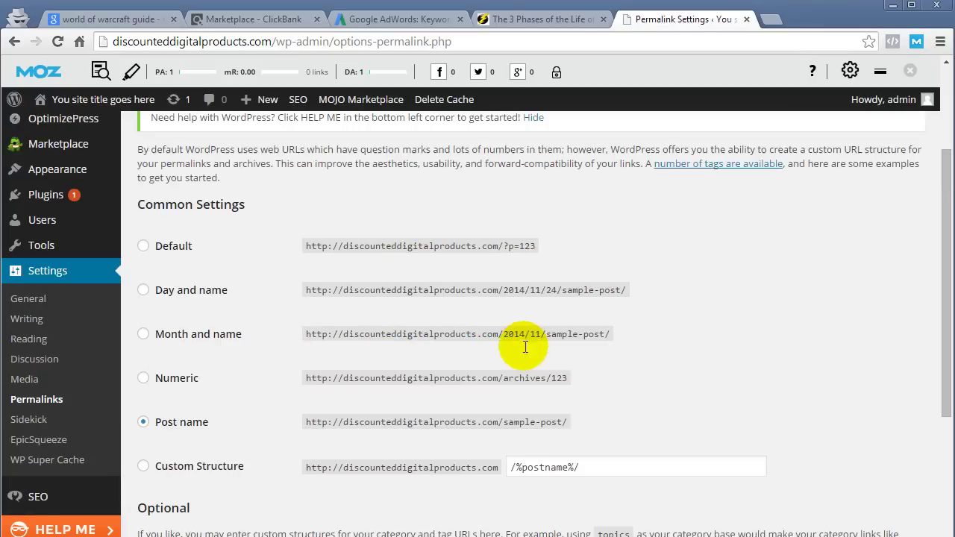
Step: Reopen the first "Top 3 amazing dog tricks" post for editing and check its permalink slug without changing it
{"action": "scroll", "coordinate": [112, 239], "scroll_direction": "up", "scroll_amount": 2}
{"action": "left_click", "coordinate": [51, 167]}
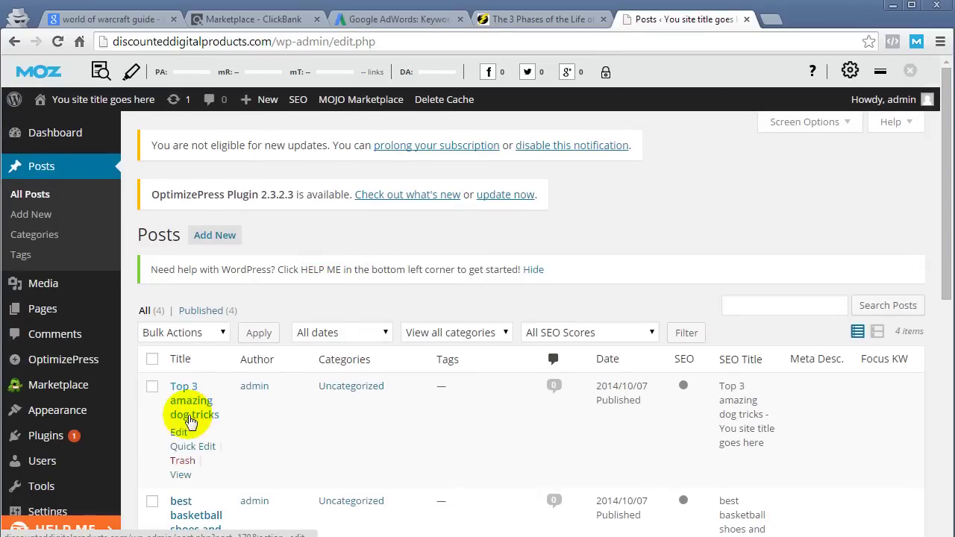
{"action": "left_click", "coordinate": [178, 433]}
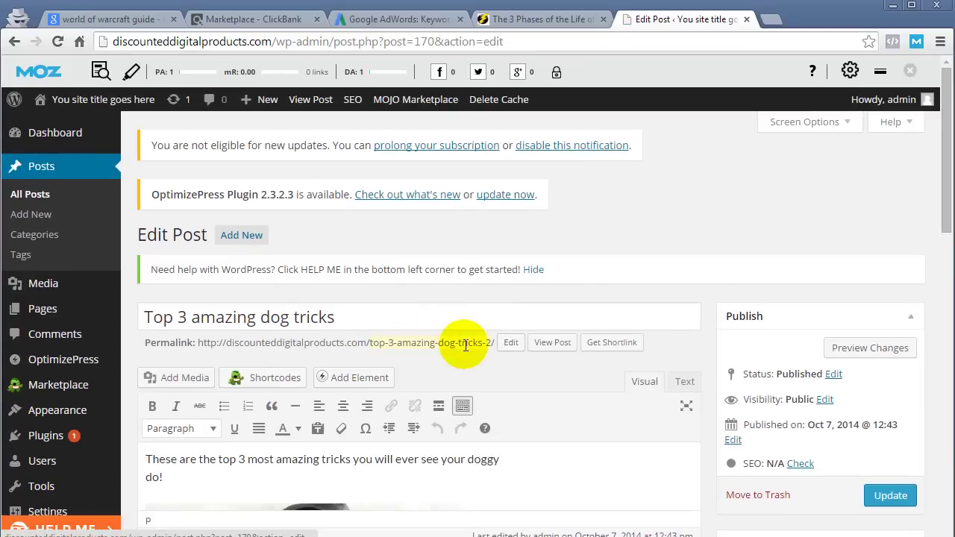
{"action": "left_click", "coordinate": [435, 343]}
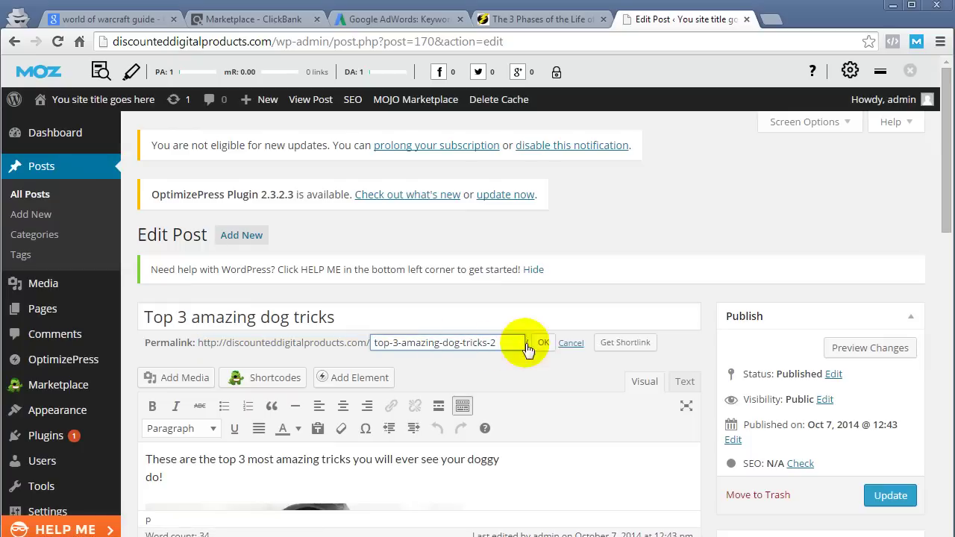
{"action": "left_click", "coordinate": [572, 343]}
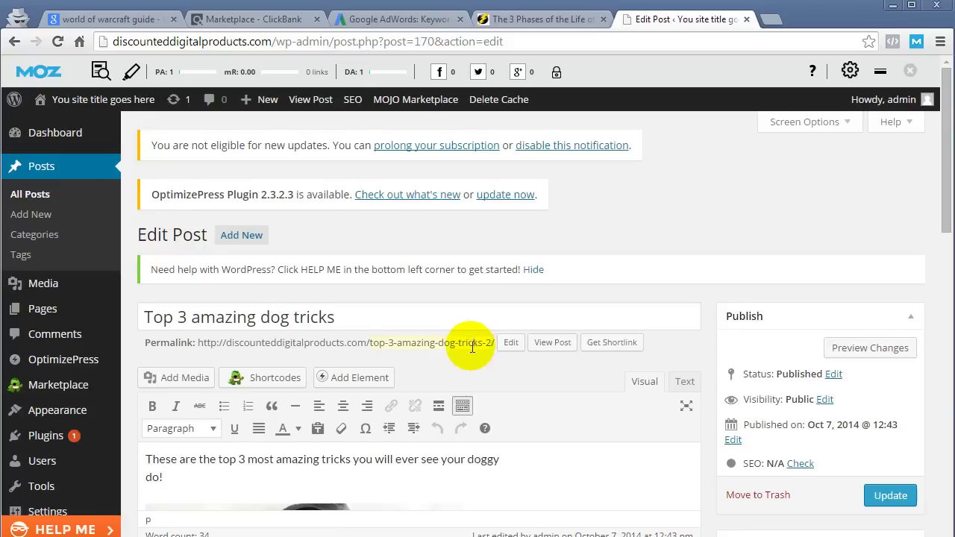
Step: Recheck the dog tricks post's permalink slug against its title and look over the post's body
{"action": "scroll", "coordinate": [472, 347], "scroll_direction": "down", "scroll_amount": 1}
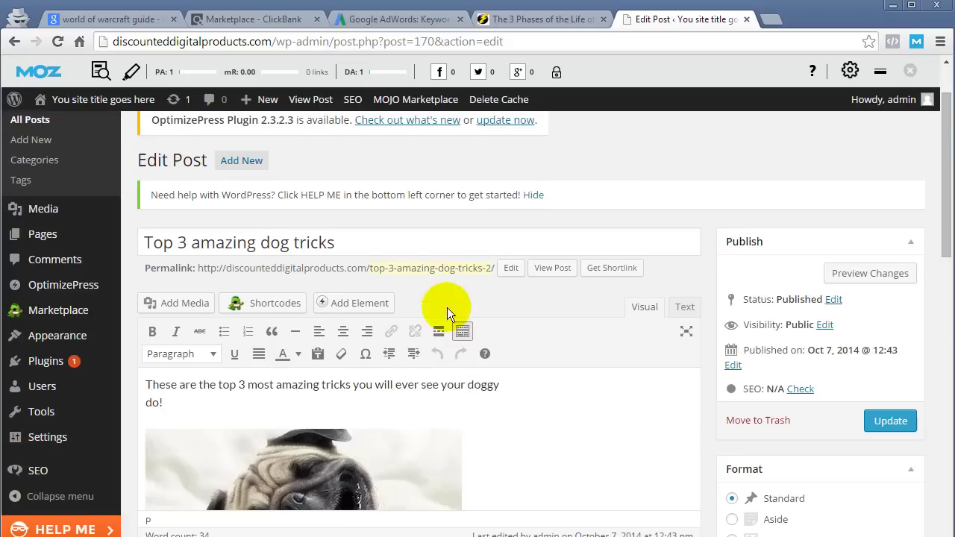
{"action": "left_click", "coordinate": [377, 269]}
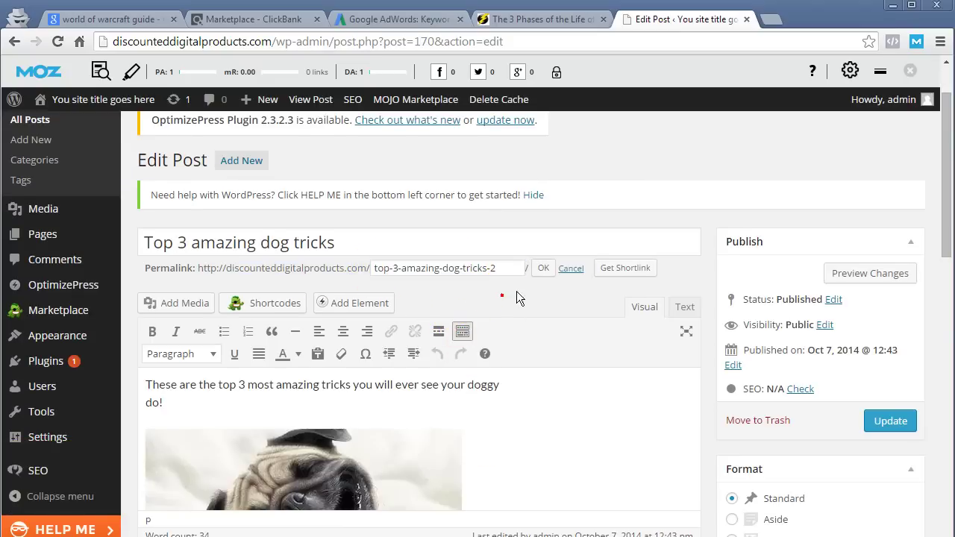
{"action": "left_click", "coordinate": [570, 268]}
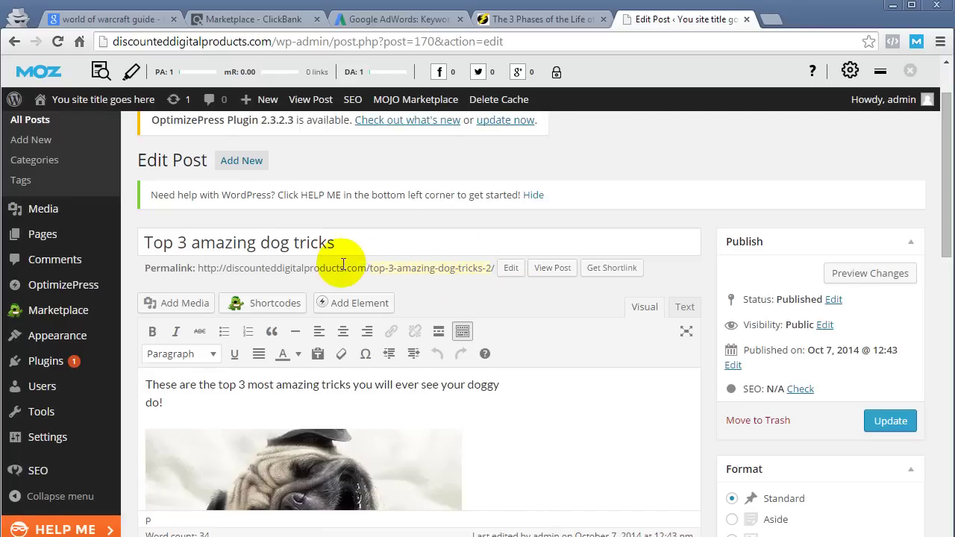
{"action": "scroll", "coordinate": [437, 269], "scroll_direction": "down", "scroll_amount": 1}
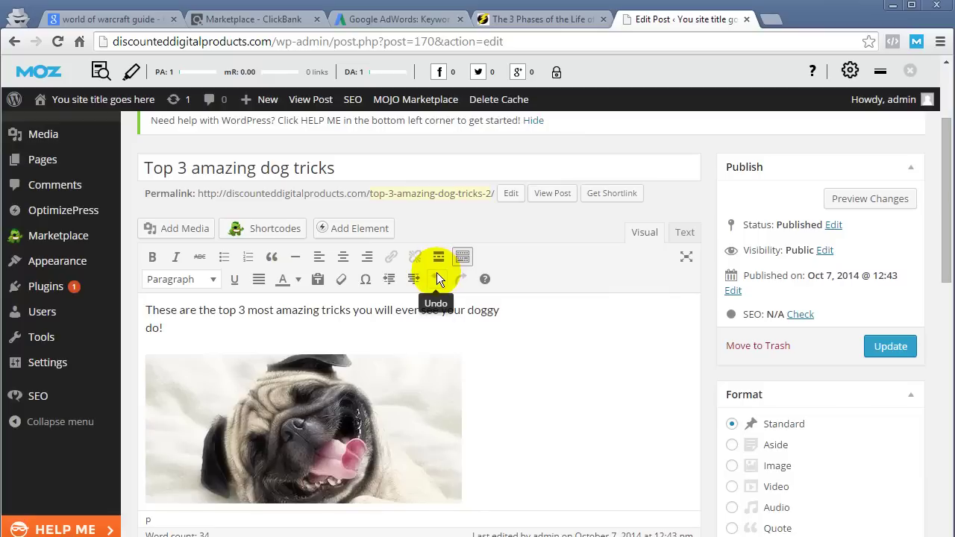
{"action": "scroll", "coordinate": [449, 291], "scroll_direction": "up", "scroll_amount": 1}
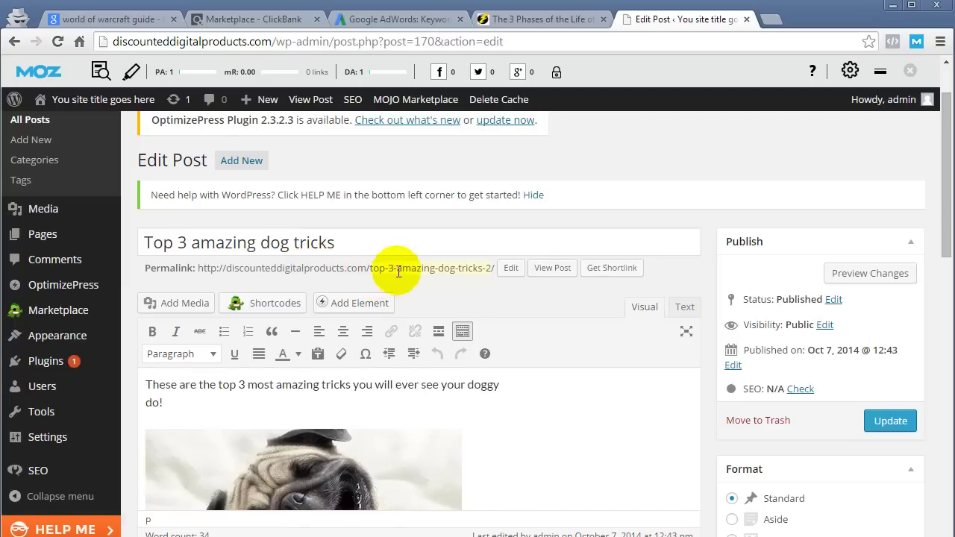
{"action": "scroll", "coordinate": [344, 233], "scroll_direction": "down", "scroll_amount": 1}
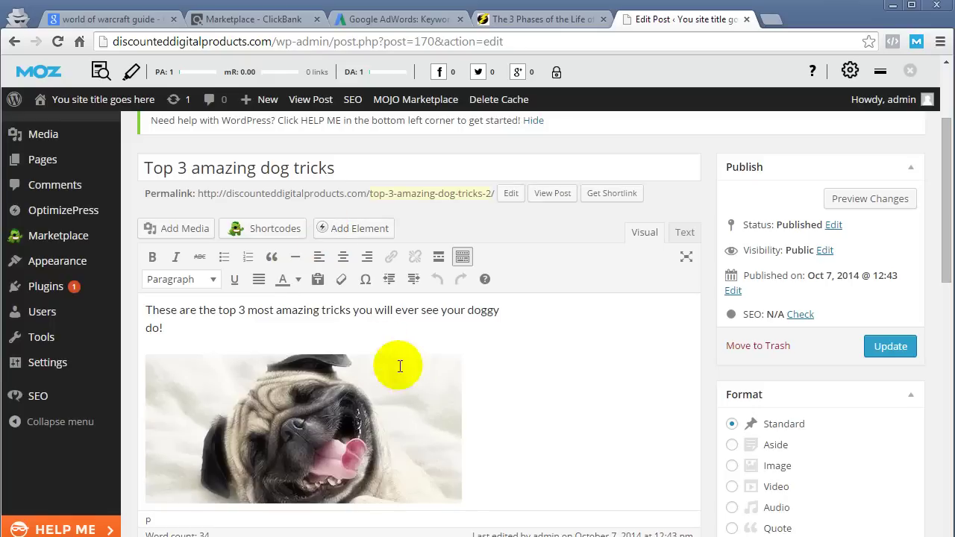
{"action": "scroll", "coordinate": [400, 366], "scroll_direction": "down", "scroll_amount": 2}
{"action": "scroll", "coordinate": [395, 348], "scroll_direction": "up", "scroll_amount": 4}
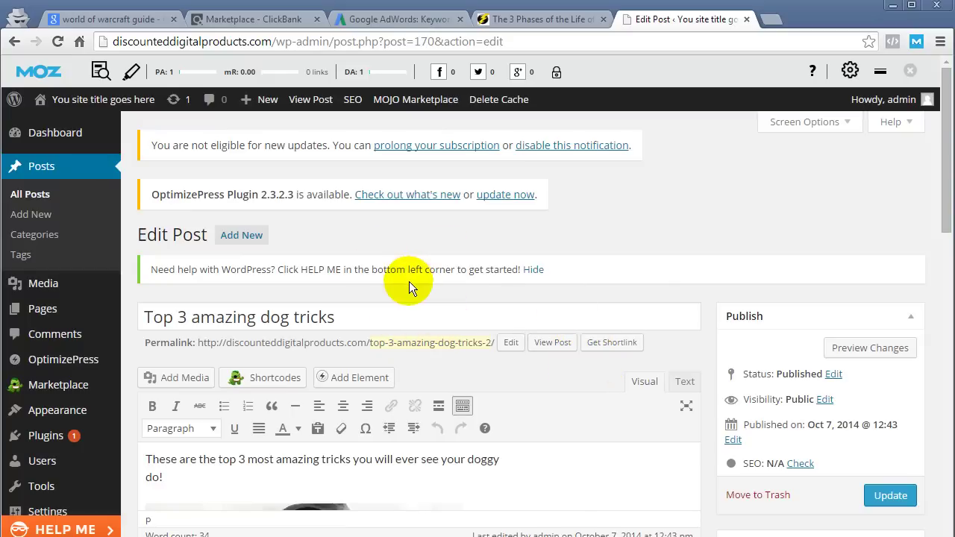
Step: Review the keyword "dog tricks" in the title and permalink, and view the WordPress SEO by Yoast settings below the post
{"action": "scroll", "coordinate": [408, 281], "scroll_direction": "down", "scroll_amount": 1}
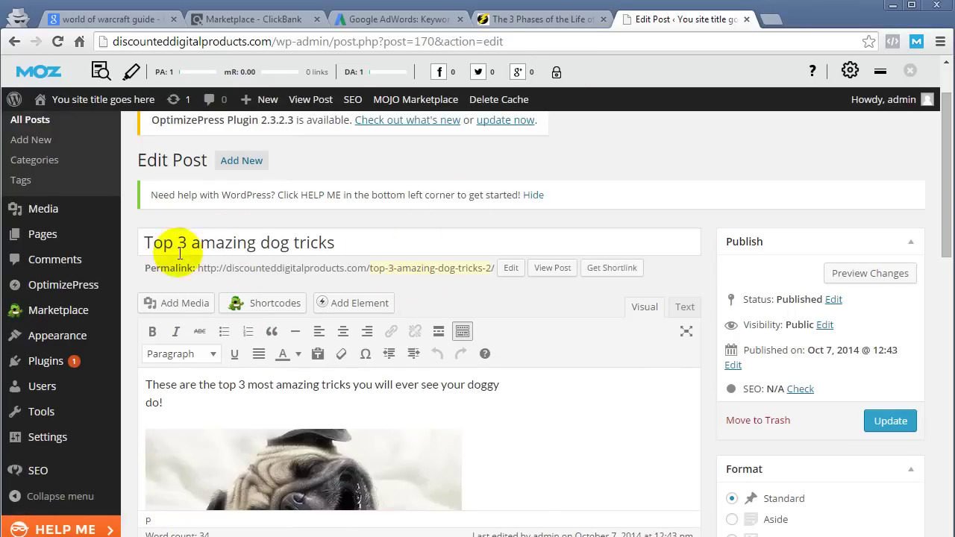
{"action": "left_click_drag", "start_coordinate": [354, 240], "coordinate": [270, 243]}
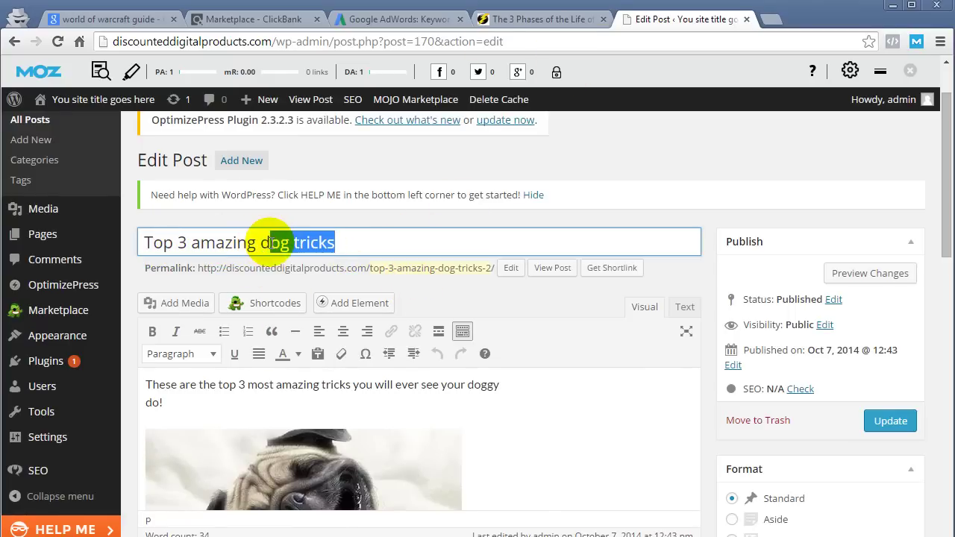
{"action": "left_click", "coordinate": [366, 241]}
{"action": "scroll", "coordinate": [369, 243], "scroll_direction": "down", "scroll_amount": 2}
{"action": "scroll", "coordinate": [472, 254], "scroll_direction": "up", "scroll_amount": 1}
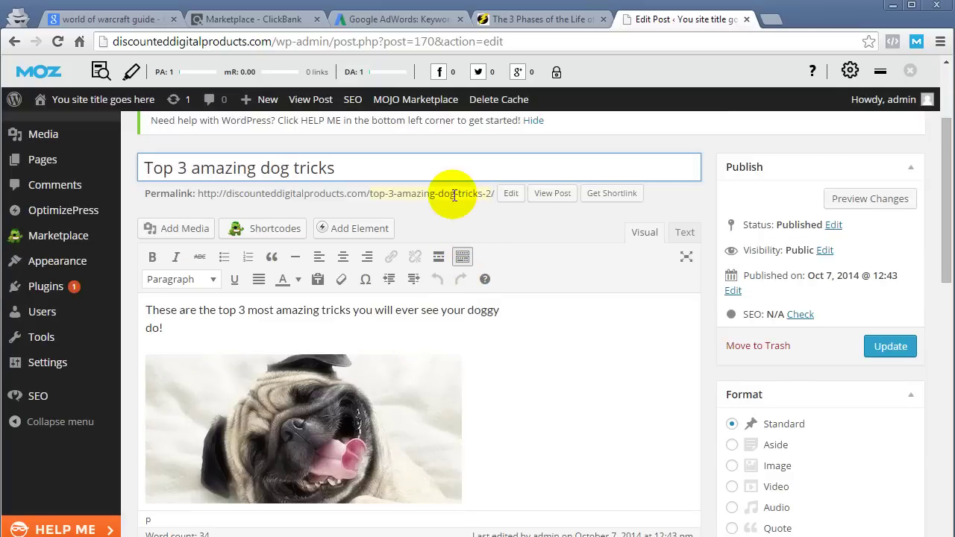
{"action": "scroll", "coordinate": [500, 324], "scroll_direction": "down", "scroll_amount": 1}
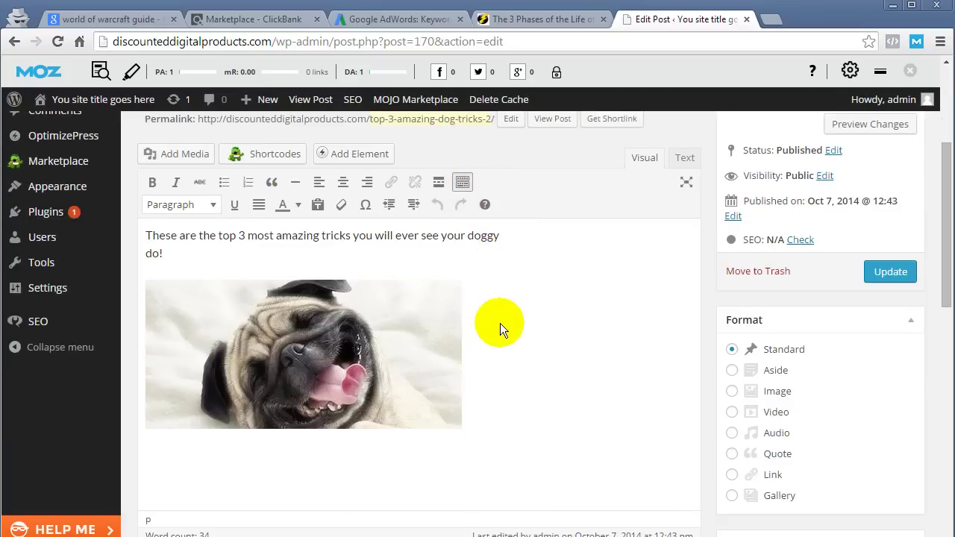
{"action": "scroll", "coordinate": [315, 292], "scroll_direction": "down", "scroll_amount": 2}
{"action": "scroll", "coordinate": [314, 292], "scroll_direction": "down", "scroll_amount": 6}
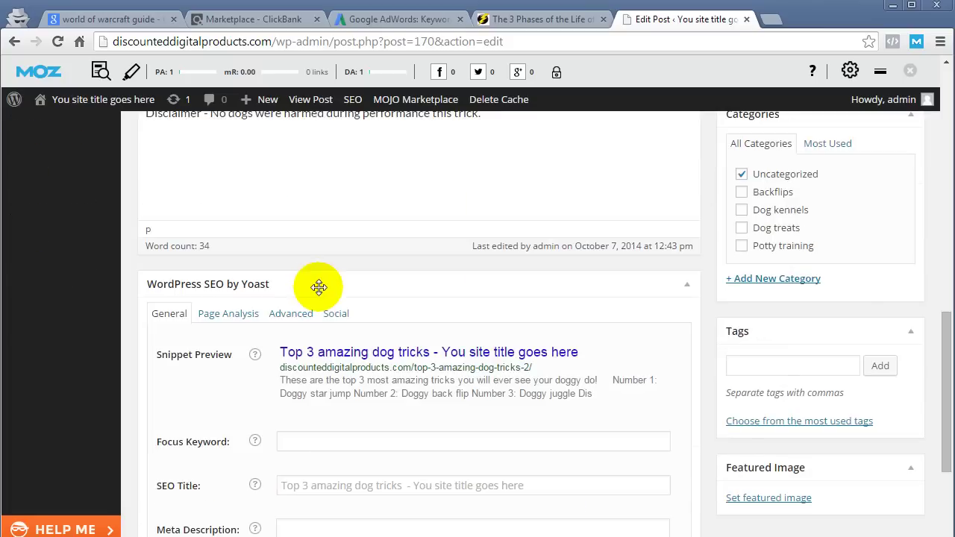
{"action": "scroll", "coordinate": [315, 284], "scroll_direction": "up", "scroll_amount": 10}
Step: Return to the list of posts and open "Trick Photography Guide – Best photo manipulation ebook" for editing
{"action": "left_click", "coordinate": [39, 169]}
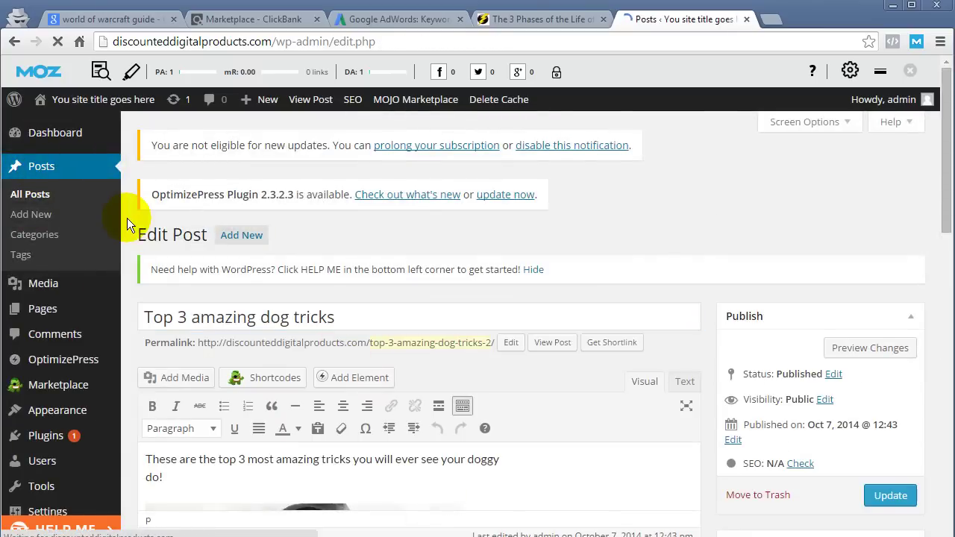
{"action": "scroll", "coordinate": [382, 342], "scroll_direction": "down", "scroll_amount": 3}
{"action": "scroll", "coordinate": [381, 342], "scroll_direction": "down", "scroll_amount": 1}
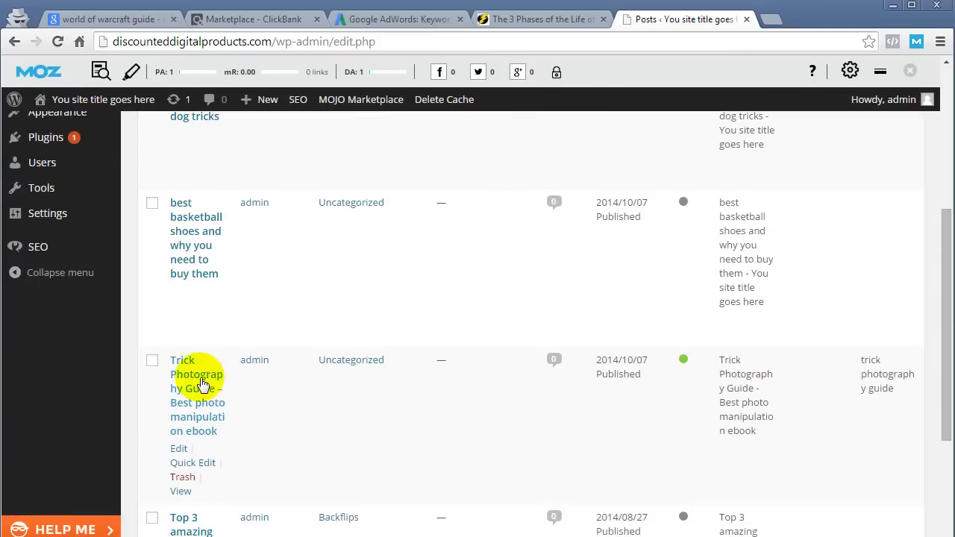
{"action": "left_click", "coordinate": [179, 449]}
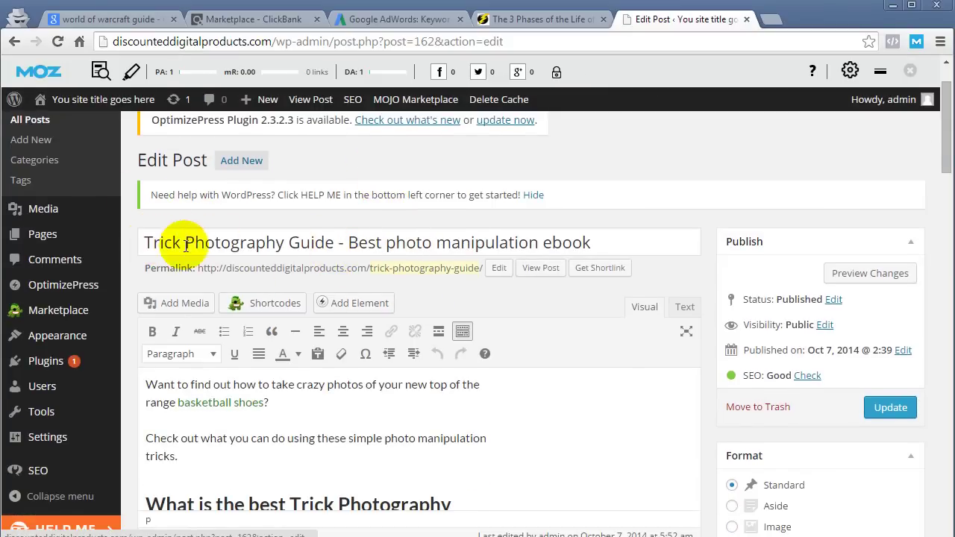
Step: Examine the two title phrases "Trick Photography Guide" and "Best photo manipulation ebook" in the photography post
{"action": "scroll", "coordinate": [332, 243], "scroll_direction": "down", "scroll_amount": 1}
{"action": "mouse_move", "coordinate": [153, 168]}
{"action": "left_mouse_down"}
{"action": "mouse_move", "coordinate": [360, 168]}
{"action": "mouse_move", "coordinate": [149, 168]}
{"action": "left_mouse_up"}
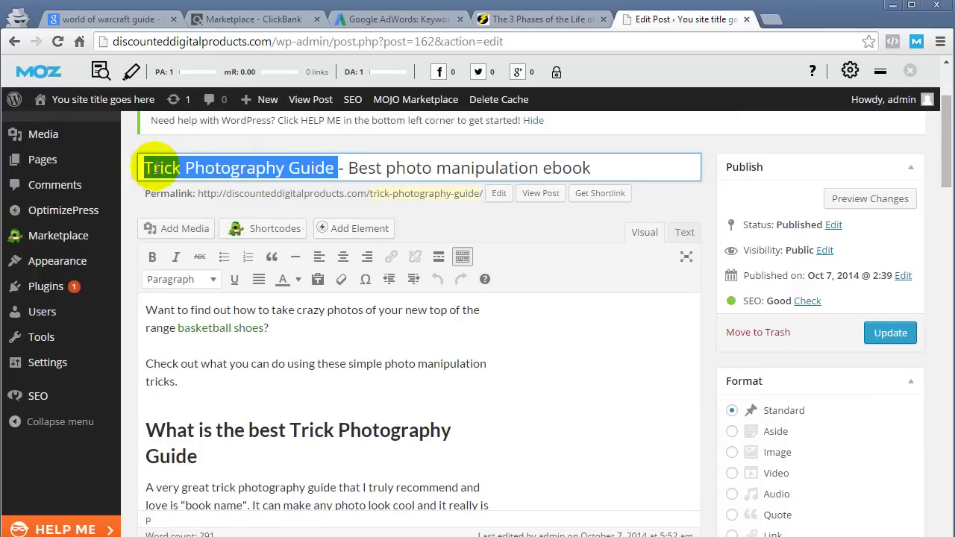
{"action": "left_click", "coordinate": [326, 168]}
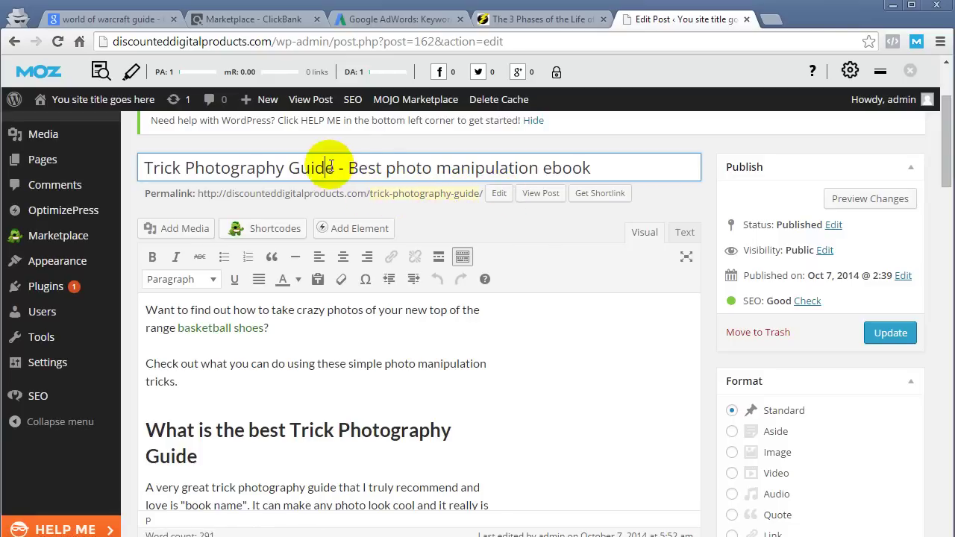
{"action": "left_click_drag", "start_coordinate": [349, 168], "coordinate": [624, 171]}
{"action": "left_click", "coordinate": [624, 171]}
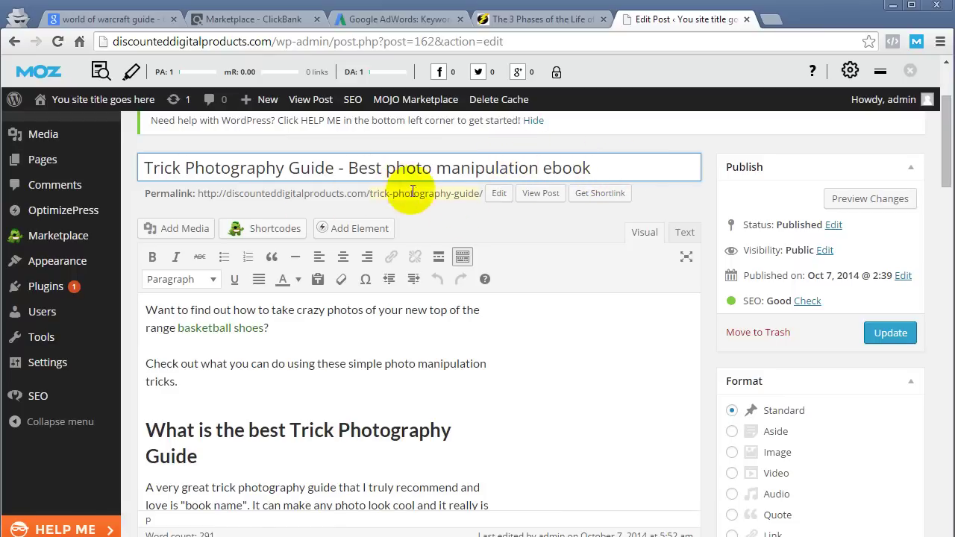
Step: Examine the linked text "basketball shoes" in the opening paragraph of the photography post
{"action": "scroll", "coordinate": [313, 287], "scroll_direction": "down", "scroll_amount": 1}
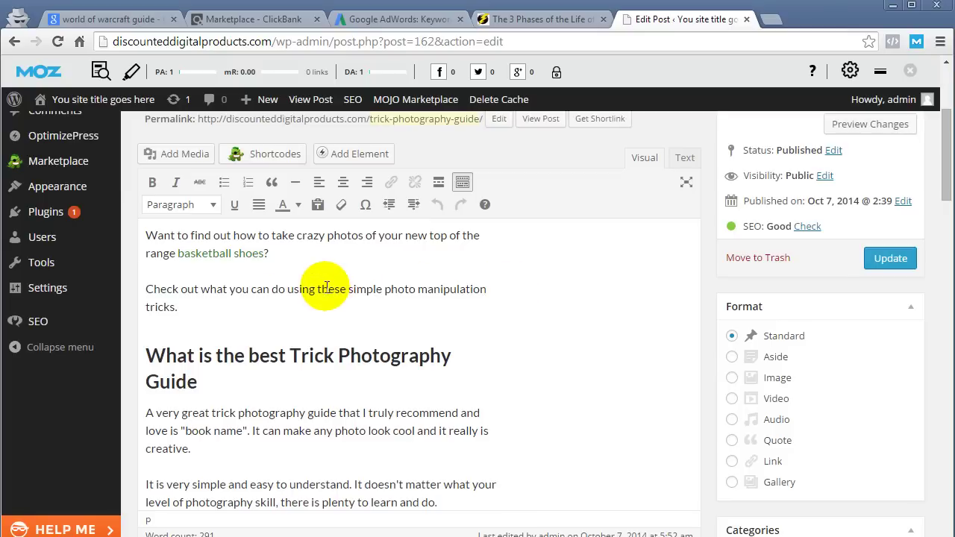
{"action": "left_click", "coordinate": [301, 253]}
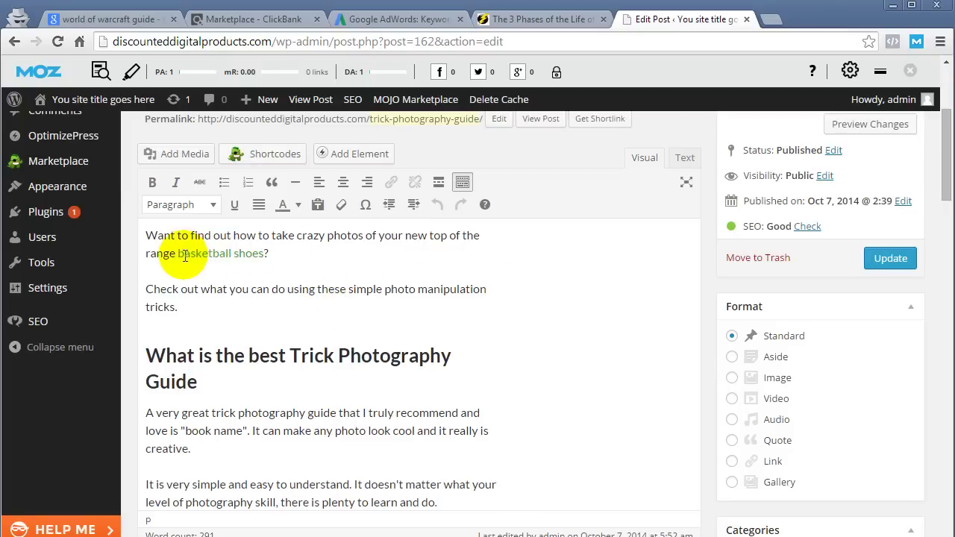
{"action": "left_click_drag", "start_coordinate": [178, 256], "coordinate": [265, 256]}
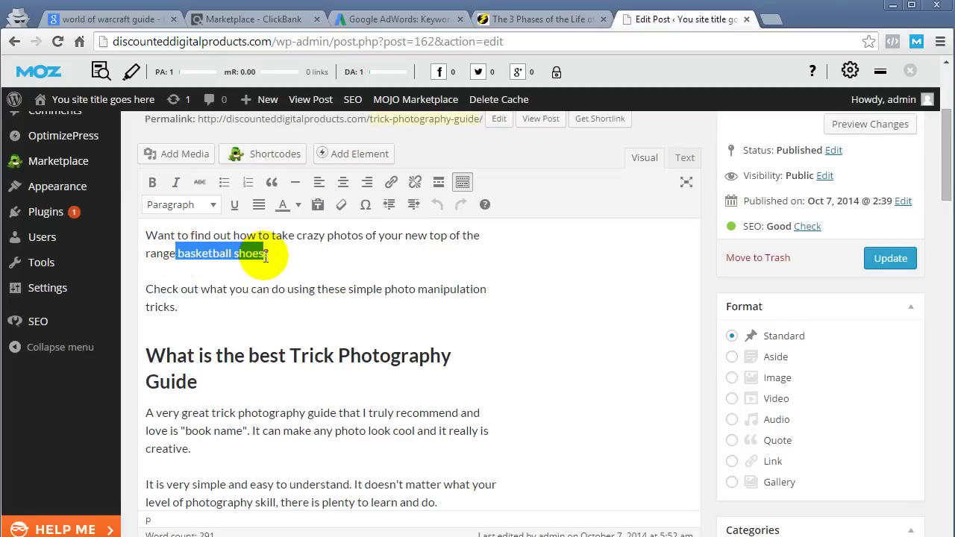
Step: Examine the "basketball shoes" link in the opening paragraph and the keyword phrase in the heading "What is the best Trick Photography Guide"
{"action": "left_click", "coordinate": [273, 254]}
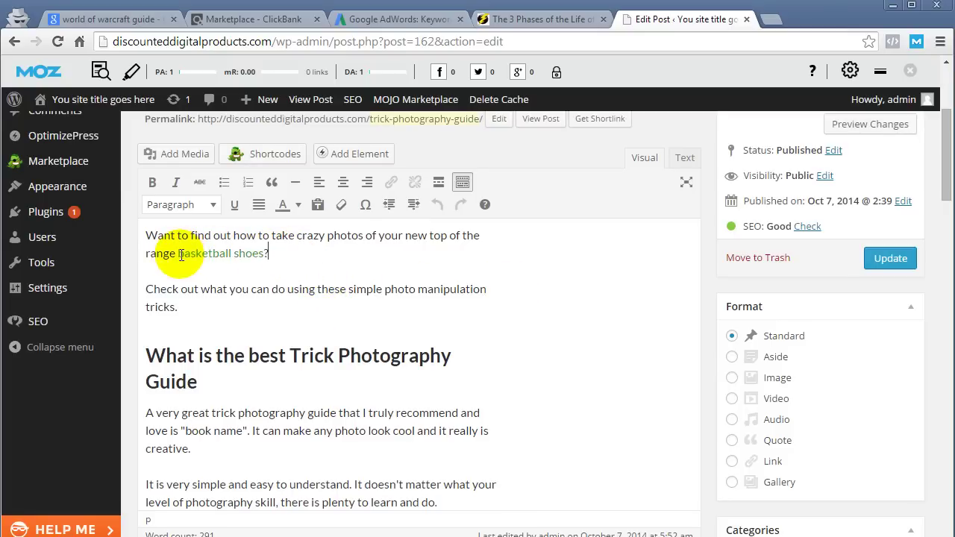
{"action": "left_click_drag", "start_coordinate": [181, 255], "coordinate": [267, 255]}
{"action": "left_click", "coordinate": [302, 254]}
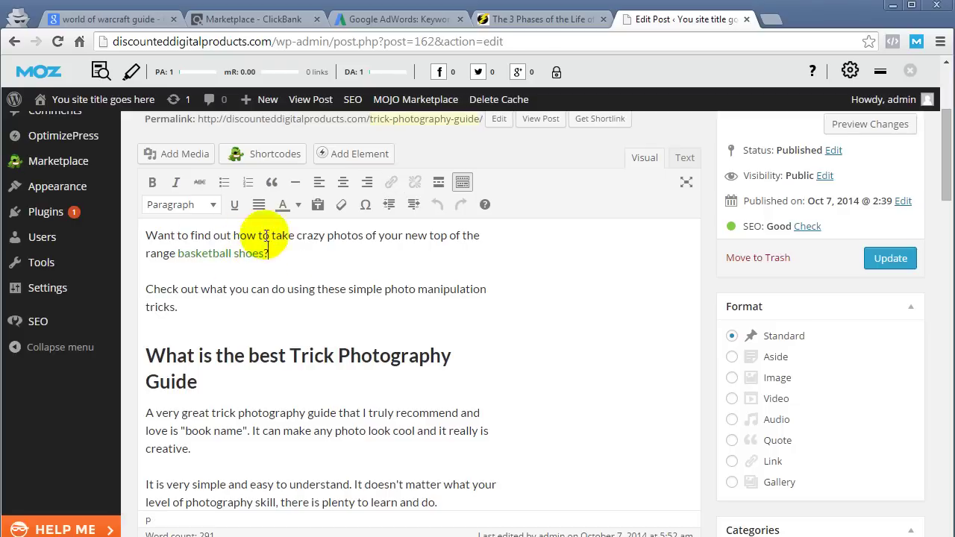
{"action": "scroll", "coordinate": [358, 298], "scroll_direction": "down", "scroll_amount": 1}
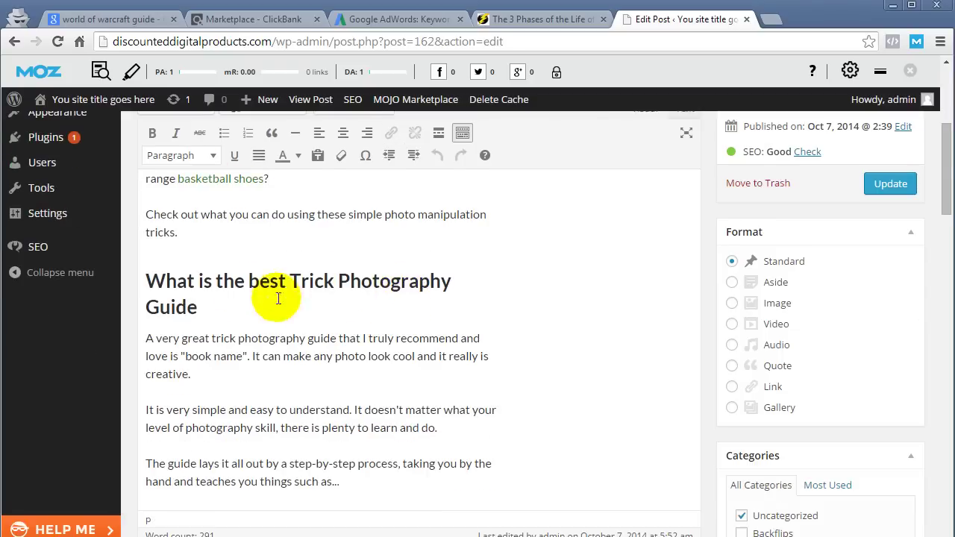
{"action": "left_click", "coordinate": [149, 282]}
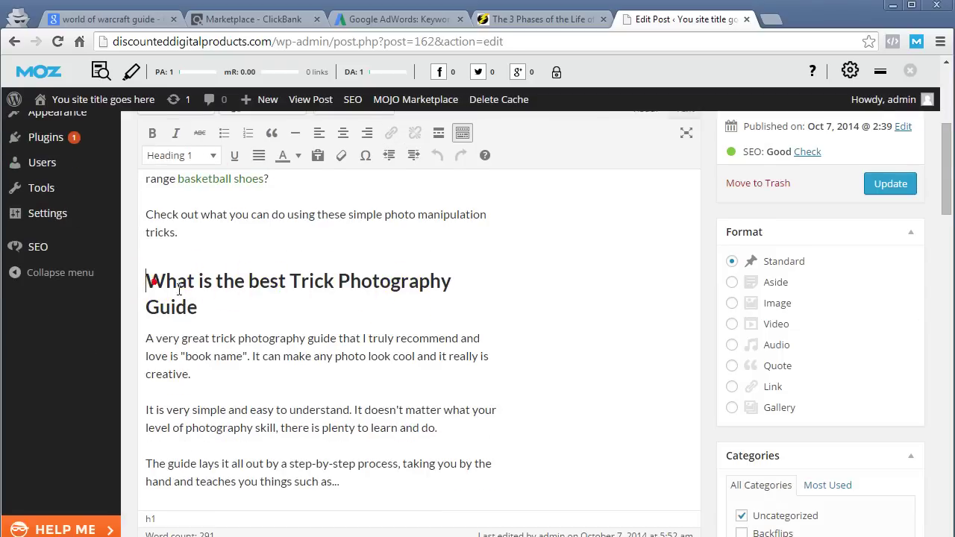
{"action": "left_click", "coordinate": [223, 286]}
{"action": "left_click", "coordinate": [243, 351]}
{"action": "left_click", "coordinate": [254, 283]}
{"action": "left_click", "coordinate": [252, 281]}
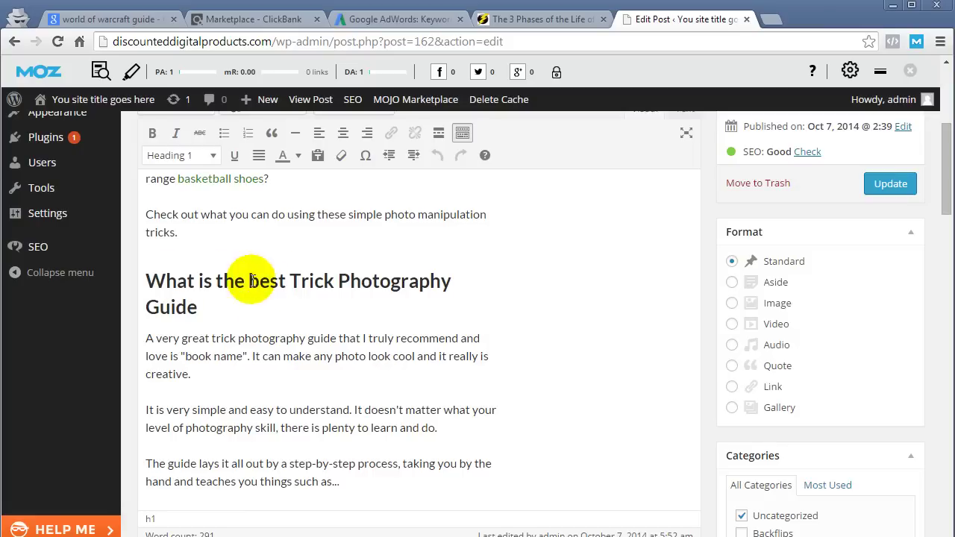
{"action": "left_click_drag", "start_coordinate": [249, 280], "coordinate": [459, 284]}
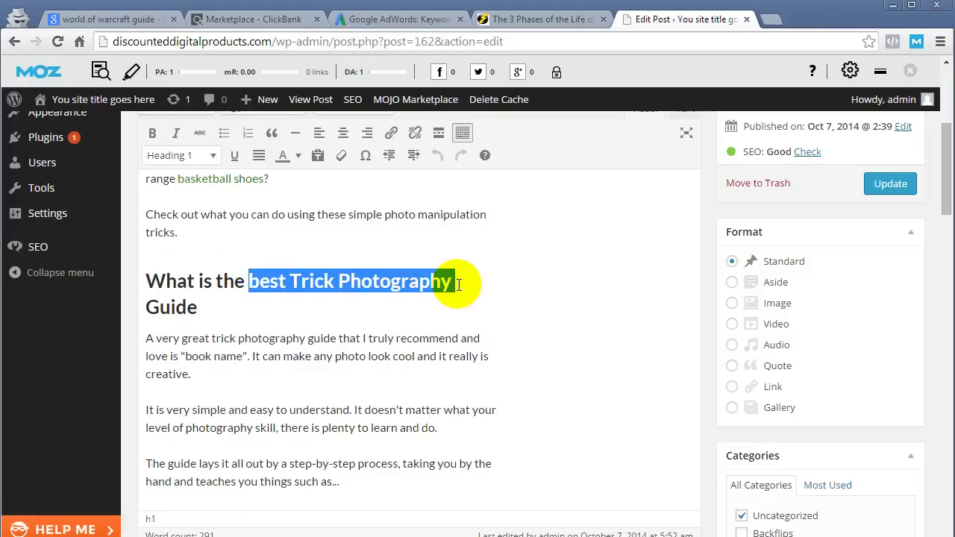
{"action": "left_click", "coordinate": [337, 313]}
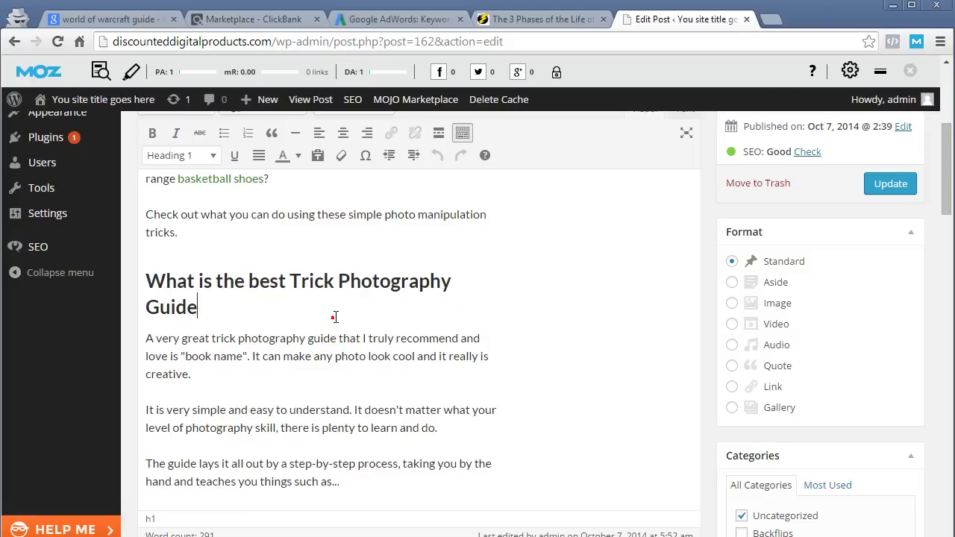
{"action": "left_click", "coordinate": [317, 269]}
Step: Examine the phrase "trick photography guide" in the paragraph below the main heading and look through the rest of the post
{"action": "scroll", "coordinate": [315, 277], "scroll_direction": "down", "scroll_amount": 2}
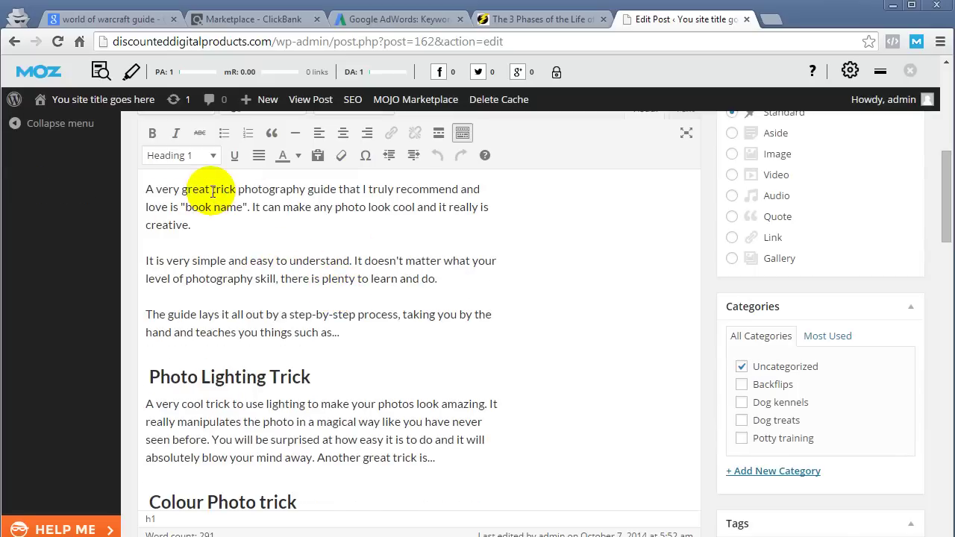
{"action": "left_click_drag", "start_coordinate": [212, 192], "coordinate": [324, 189]}
{"action": "left_click", "coordinate": [248, 230]}
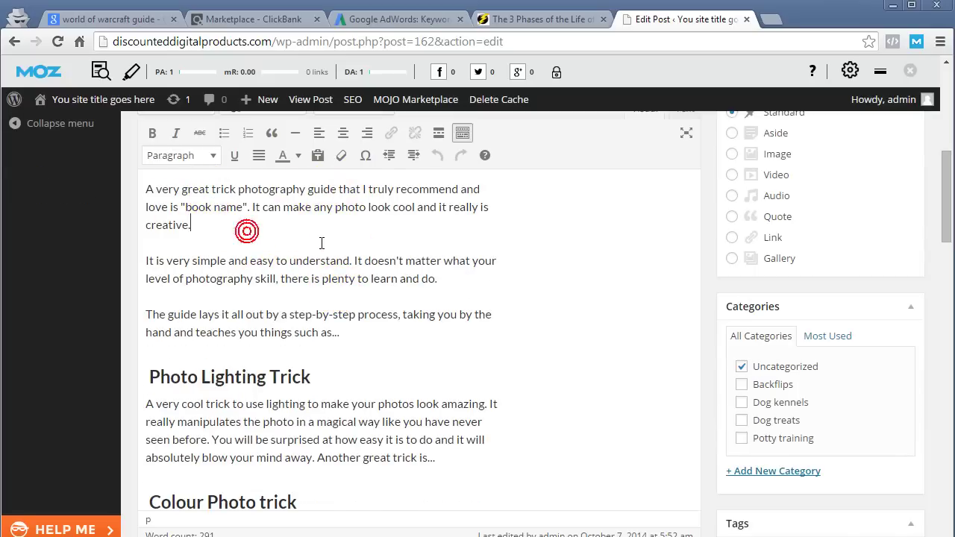
{"action": "scroll", "coordinate": [316, 282], "scroll_direction": "down", "scroll_amount": 3}
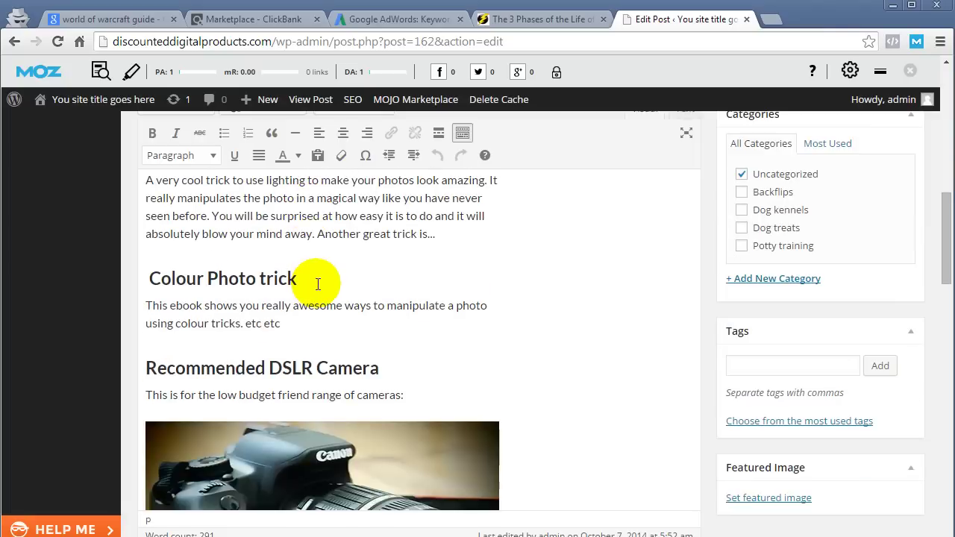
{"action": "scroll", "coordinate": [318, 284], "scroll_direction": "down", "scroll_amount": 9}
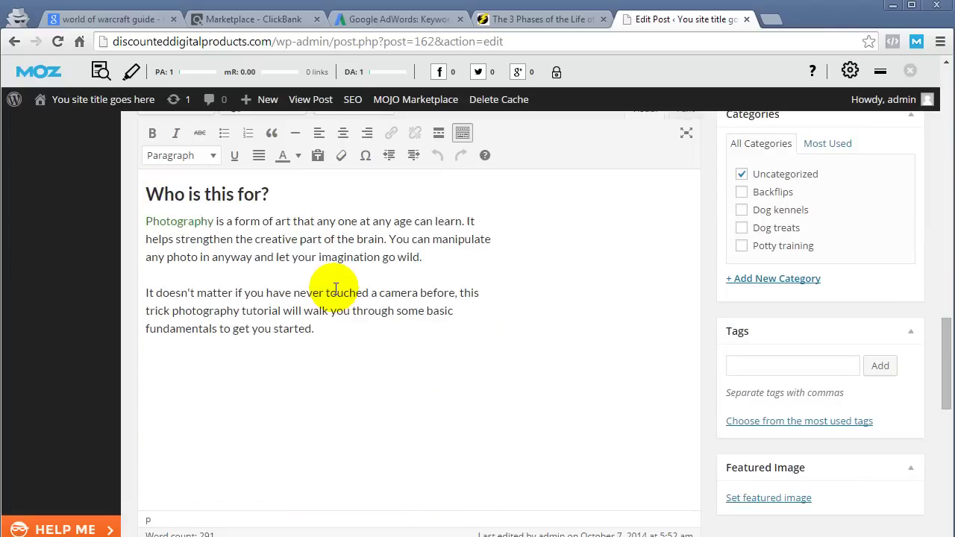
{"action": "scroll", "coordinate": [338, 290], "scroll_direction": "up", "scroll_amount": 12}
{"action": "scroll", "coordinate": [348, 247], "scroll_direction": "down", "scroll_amount": 7}
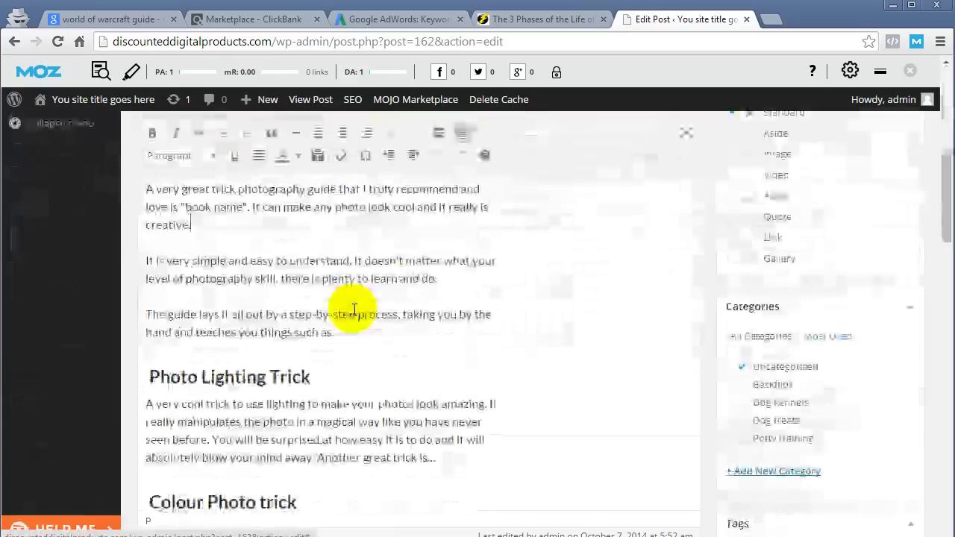
{"action": "scroll", "coordinate": [365, 323], "scroll_direction": "down", "scroll_amount": 4}
Step: View the image details of the DSLR camera picture, including its alternative text, and close them without changes
{"action": "left_click", "coordinate": [366, 321]}
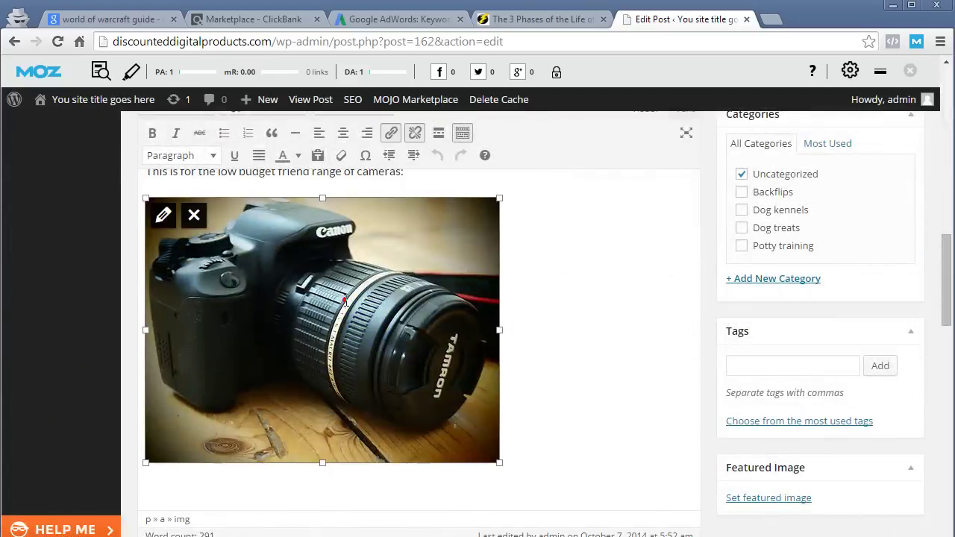
{"action": "left_click", "coordinate": [165, 219]}
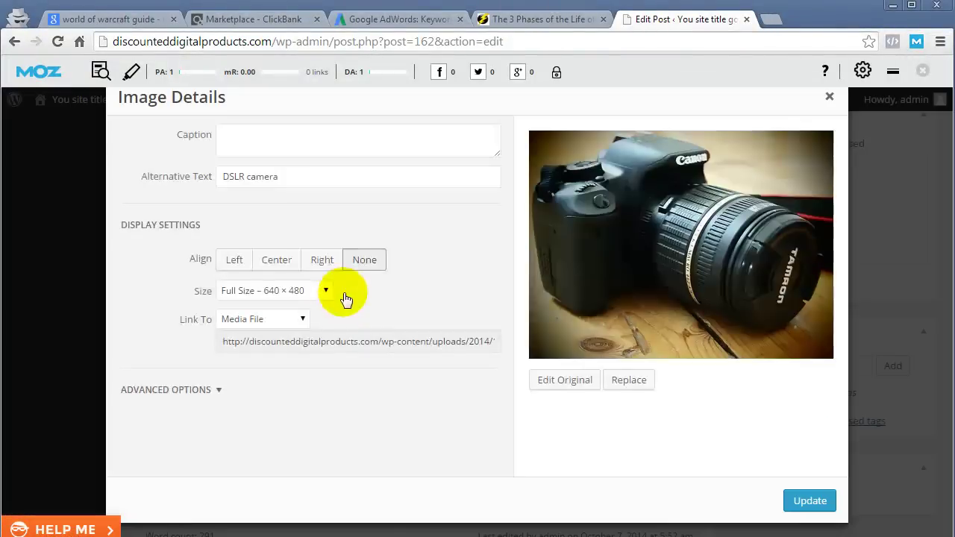
{"action": "left_click", "coordinate": [829, 97]}
{"action": "scroll", "coordinate": [461, 329], "scroll_direction": "up", "scroll_amount": 4}
{"action": "scroll", "coordinate": [460, 329], "scroll_direction": "up", "scroll_amount": 5}
{"action": "scroll", "coordinate": [458, 324], "scroll_direction": "down", "scroll_amount": 9}
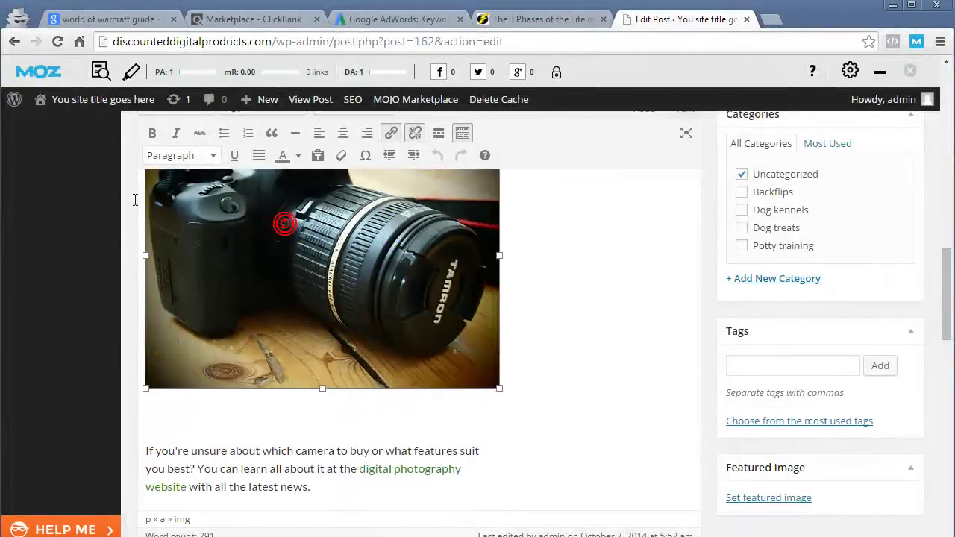
Step: Set the camera image's alternative text to "trick photography guide" and update the image
{"action": "scroll", "coordinate": [213, 274], "scroll_direction": "up", "scroll_amount": 1}
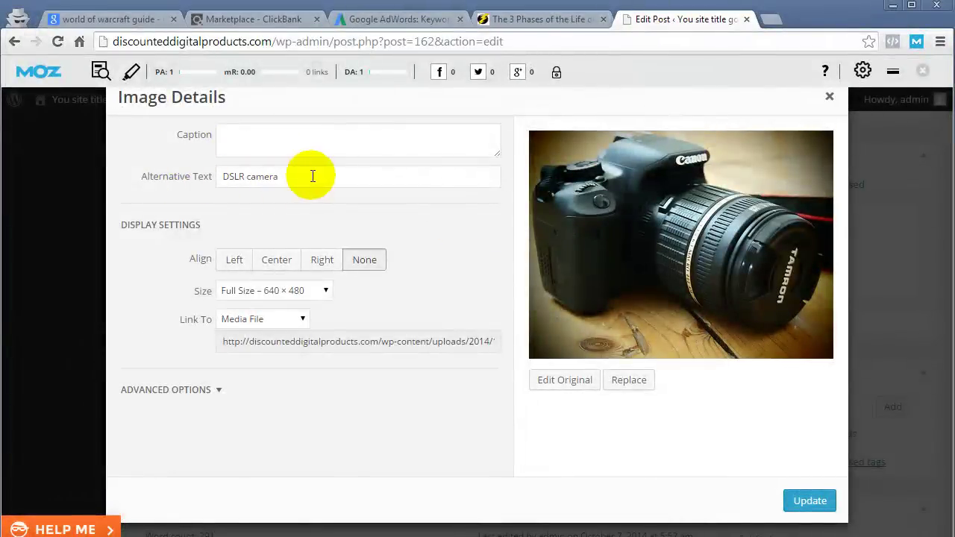
{"action": "left_click_drag", "start_coordinate": [310, 176], "coordinate": [192, 184]}
{"action": "type", "text": "tr"}
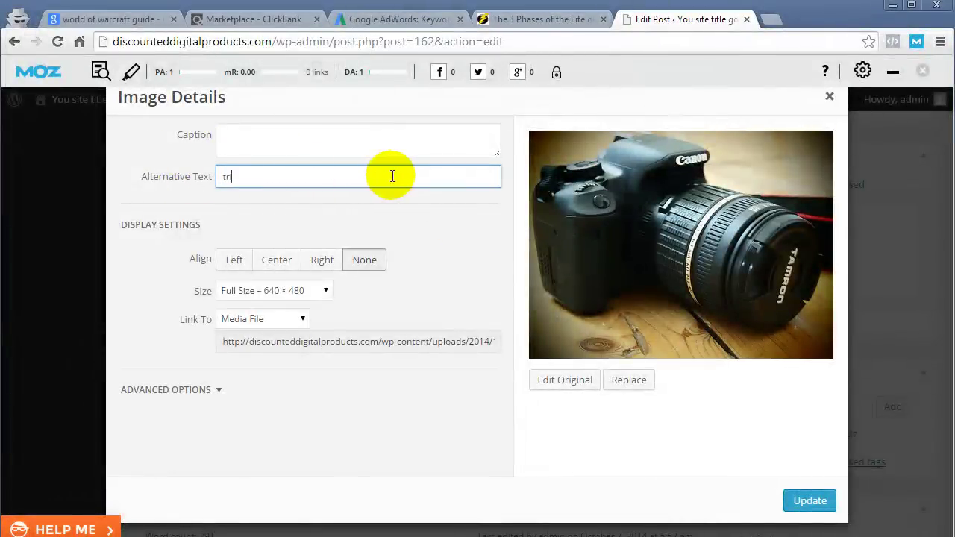
{"action": "type", "text": "ick pho"}
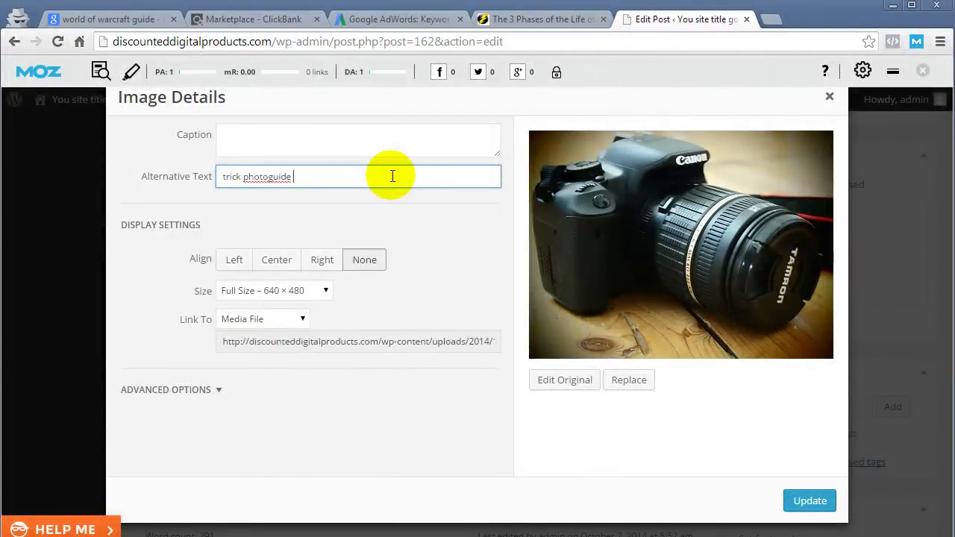
{"action": "type", "text": "toguide"}
{"action": "left_click", "coordinate": [267, 176]}
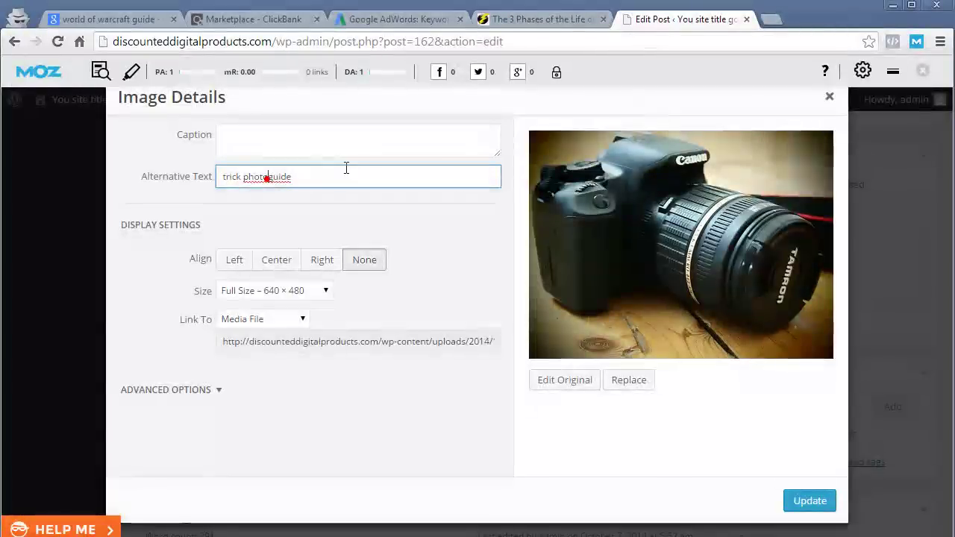
{"action": "type", "text": "grp"}
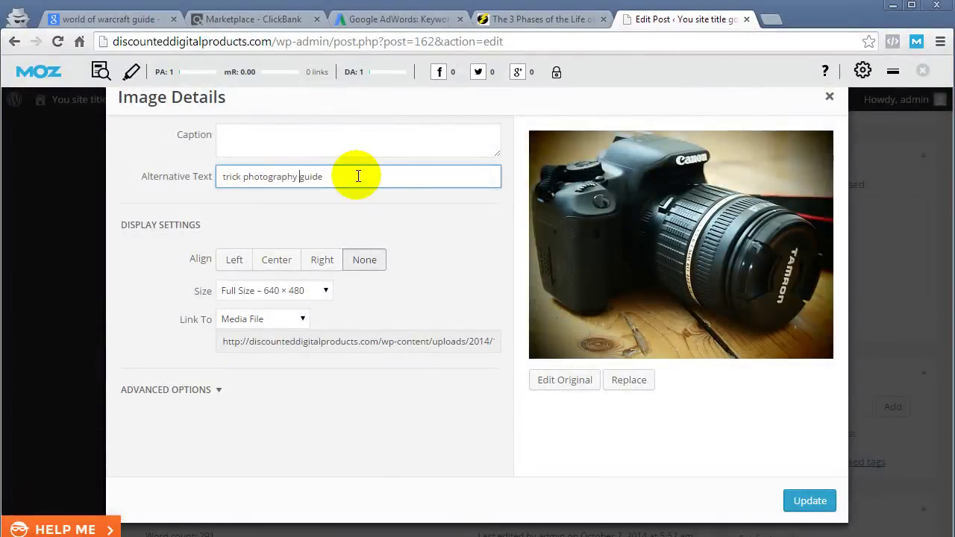
{"action": "left_click", "coordinate": [354, 175]}
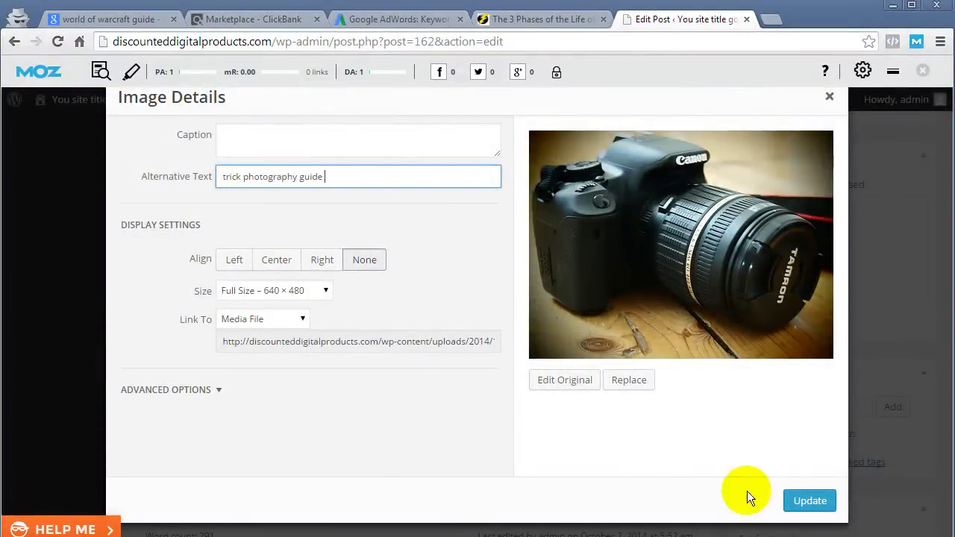
{"action": "left_click", "coordinate": [809, 501]}
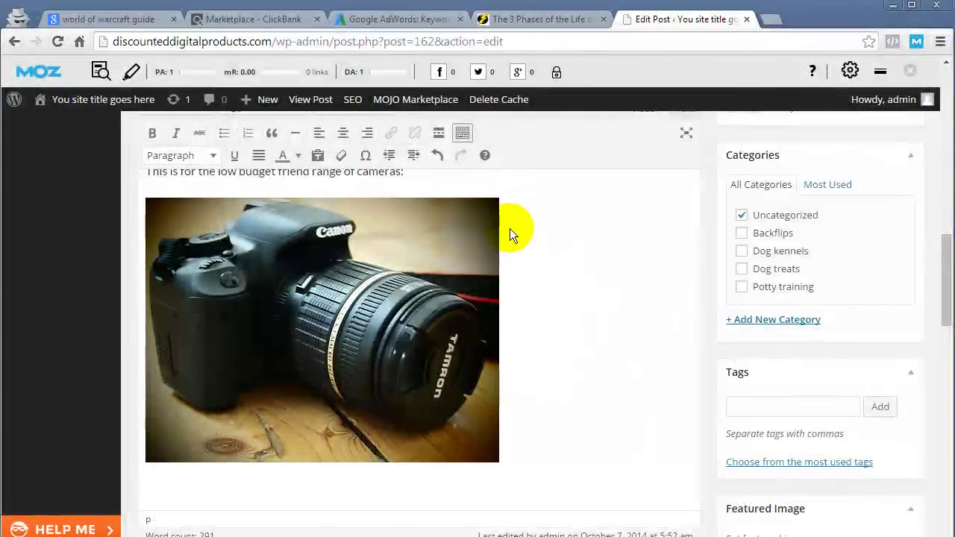
Step: Examine the focus keyword usage for the post in the WordPress SEO by Yoast settings, especially the content entry
{"action": "scroll", "coordinate": [454, 337], "scroll_direction": "down", "scroll_amount": 8}
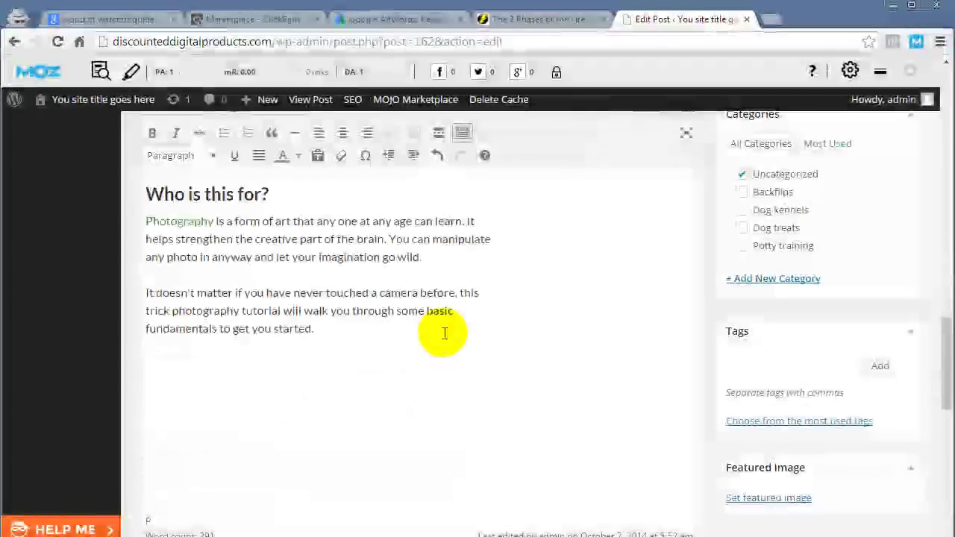
{"action": "scroll", "coordinate": [419, 333], "scroll_direction": "down", "scroll_amount": 5}
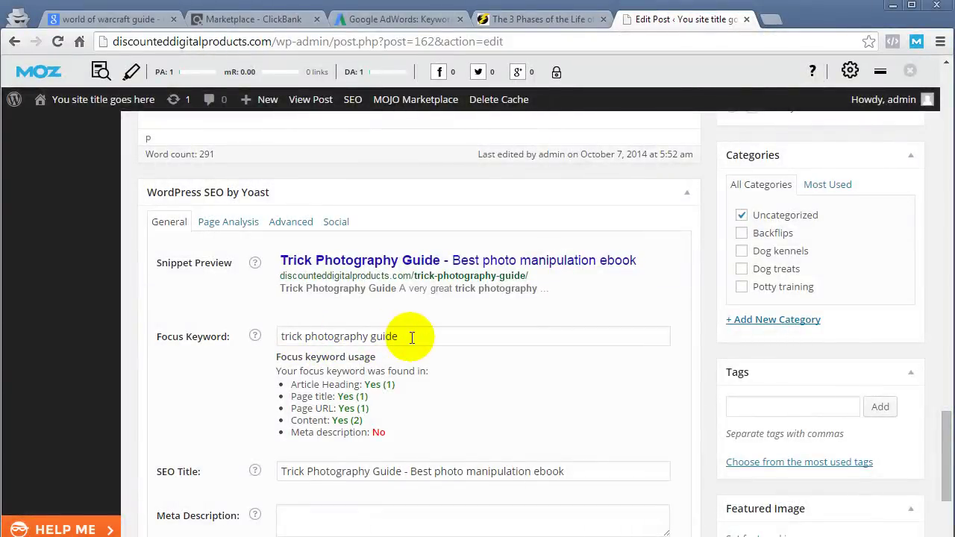
{"action": "left_click_drag", "start_coordinate": [332, 421], "coordinate": [363, 423]}
{"action": "left_click", "coordinate": [361, 419]}
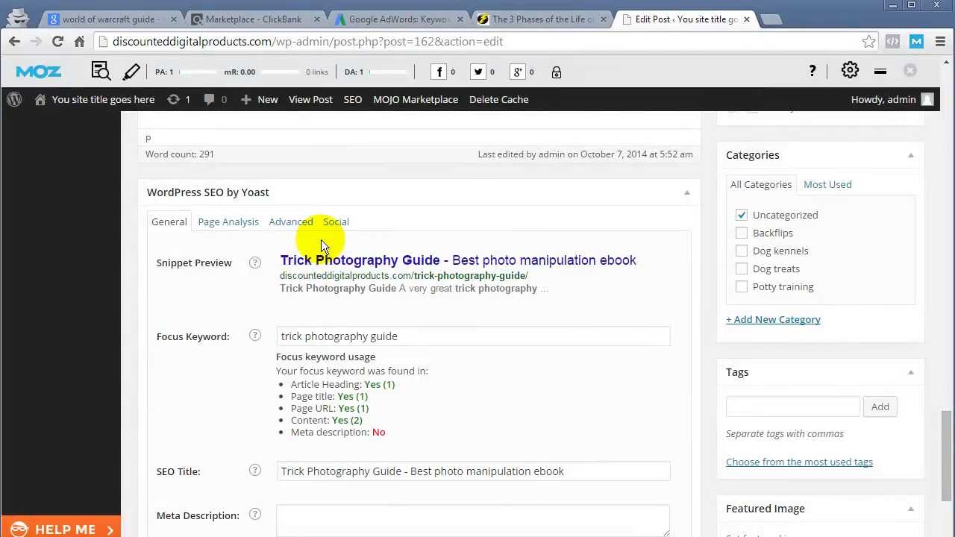
Step: Examine the SEO title and the meta description field in the post's WordPress SEO by Yoast settings
{"action": "scroll", "coordinate": [403, 425], "scroll_direction": "down", "scroll_amount": 3}
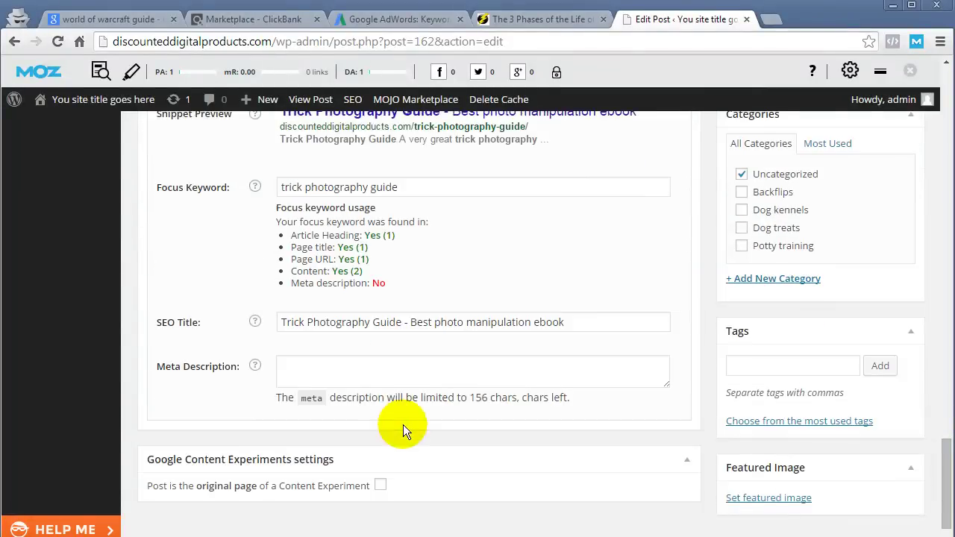
{"action": "left_click", "coordinate": [294, 347]}
{"action": "left_click", "coordinate": [193, 305]}
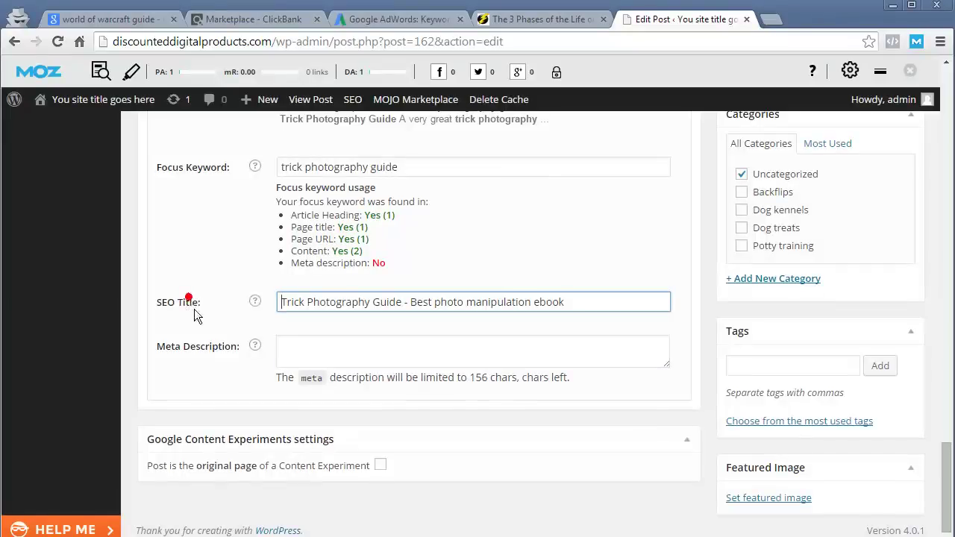
{"action": "left_click", "coordinate": [435, 302]}
{"action": "left_click_drag", "start_coordinate": [577, 300], "coordinate": [284, 302]}
{"action": "left_click", "coordinate": [409, 301]}
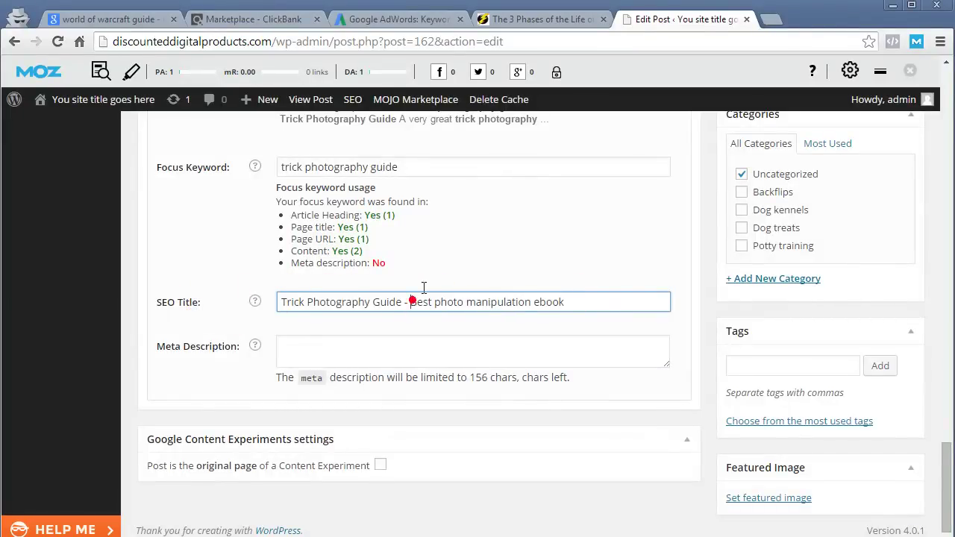
{"action": "left_click", "coordinate": [327, 350]}
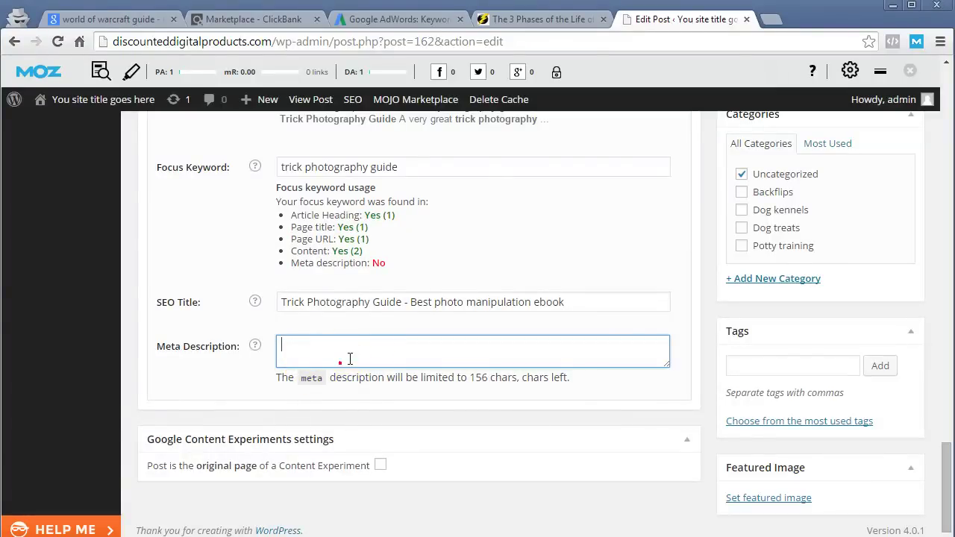
Step: View the Google results for "world of warcraft guide" and return to the post to review its snippet preview and SEO fields
{"action": "left_click", "coordinate": [104, 18]}
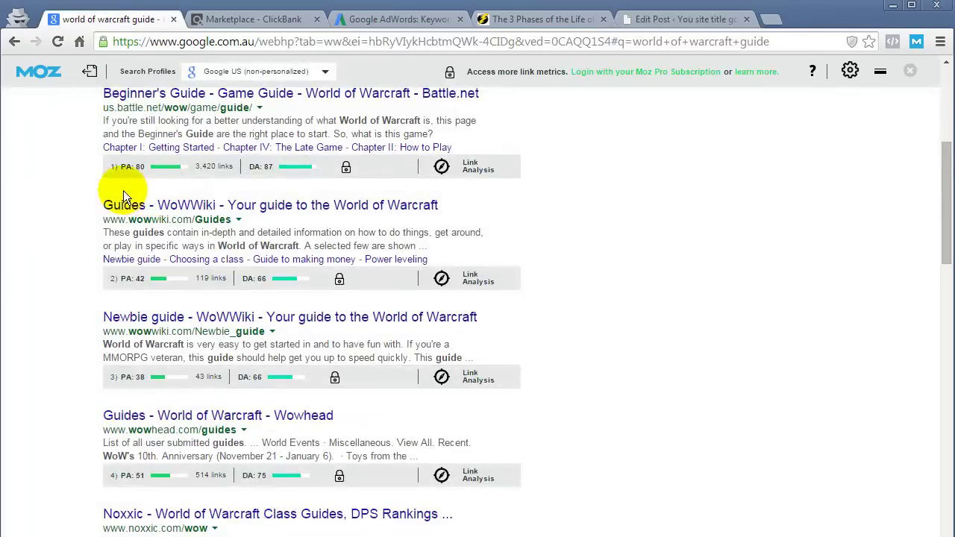
{"action": "left_click", "coordinate": [634, 22]}
{"action": "scroll", "coordinate": [459, 321], "scroll_direction": "up", "scroll_amount": 1}
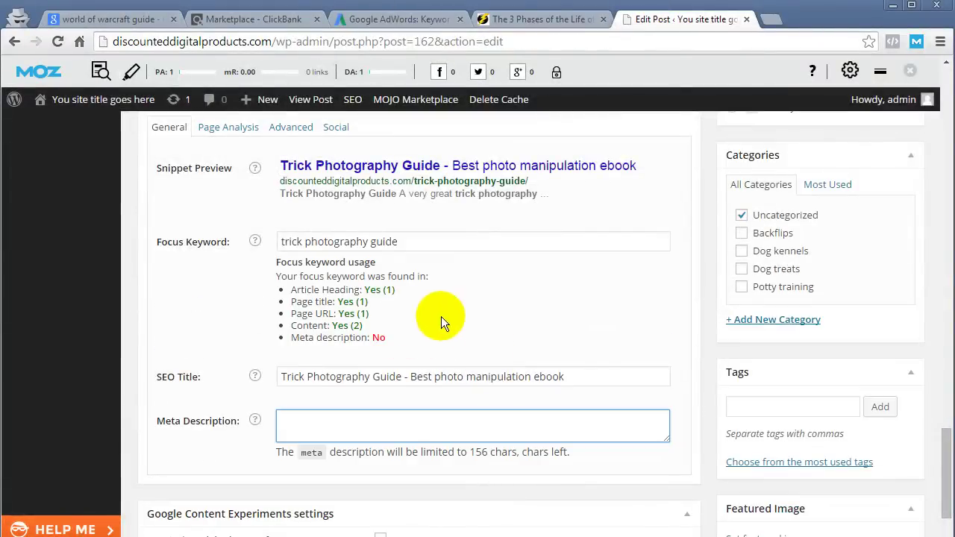
{"action": "scroll", "coordinate": [405, 329], "scroll_direction": "up", "scroll_amount": 2}
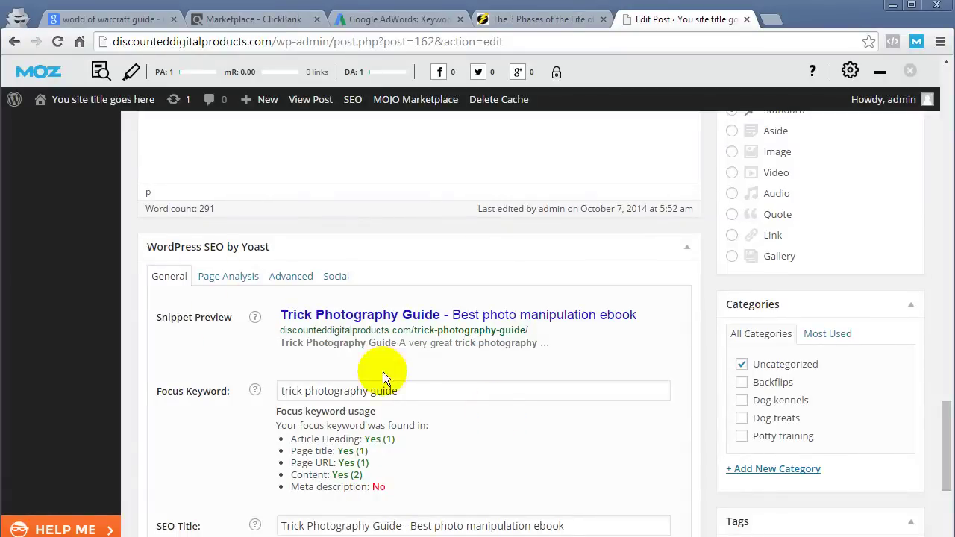
{"action": "scroll", "coordinate": [444, 384], "scroll_direction": "down", "scroll_amount": 2}
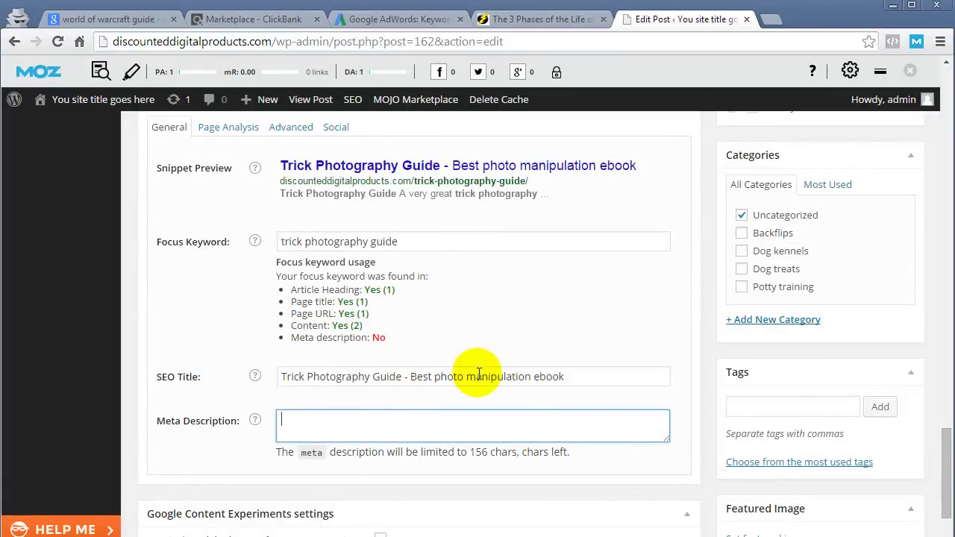